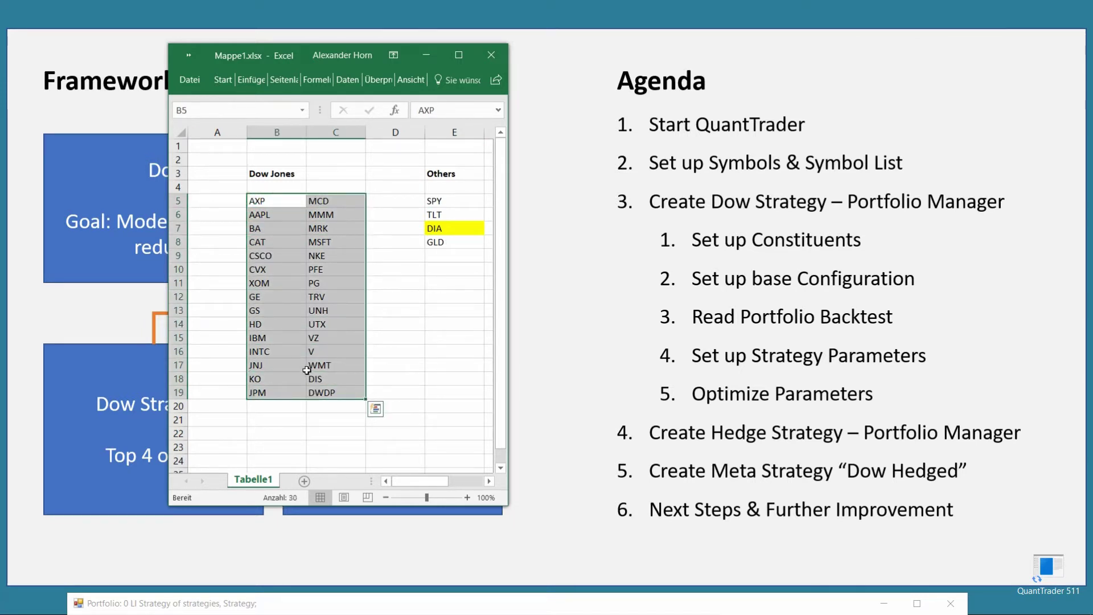
Step: Place the CNN Money Dow 30 page beside the Excel symbol list and look through the listed companies
click(386, 352)
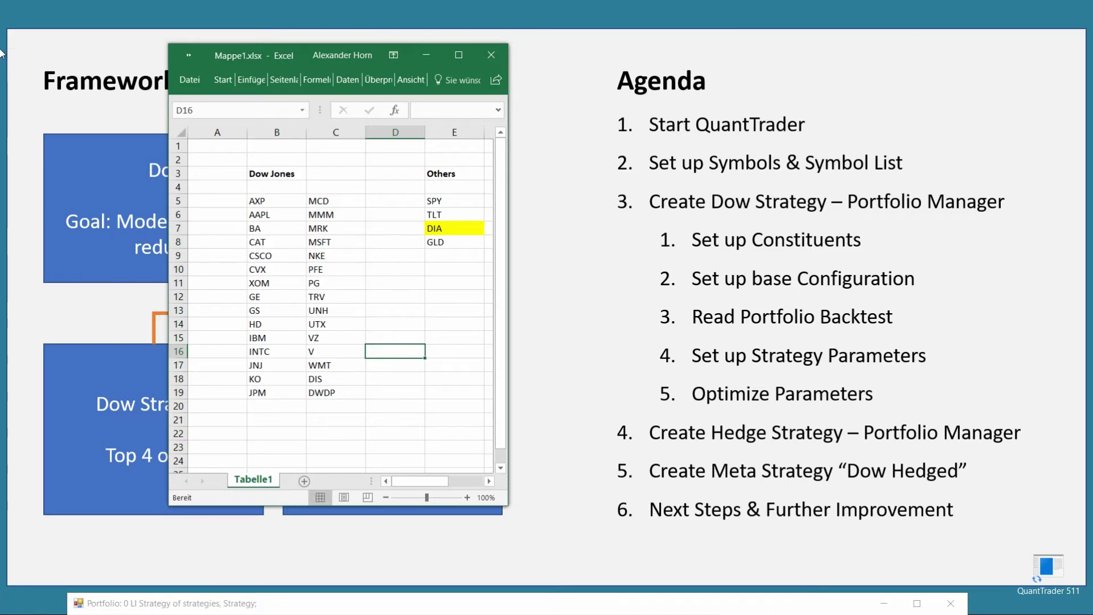
drag(417, 72, 530, 49)
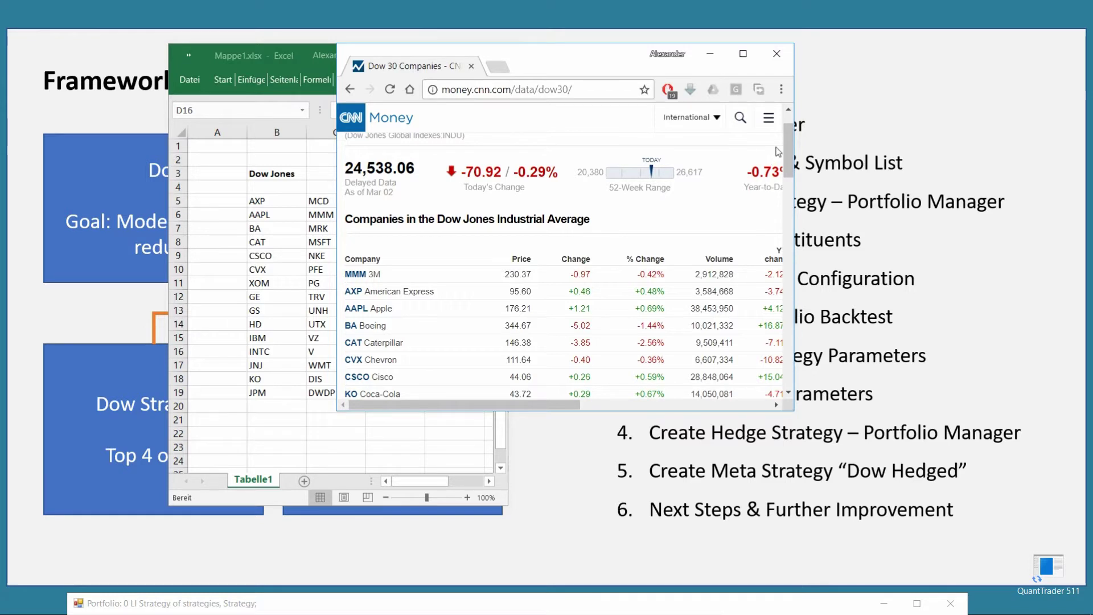
drag(787, 143, 789, 174)
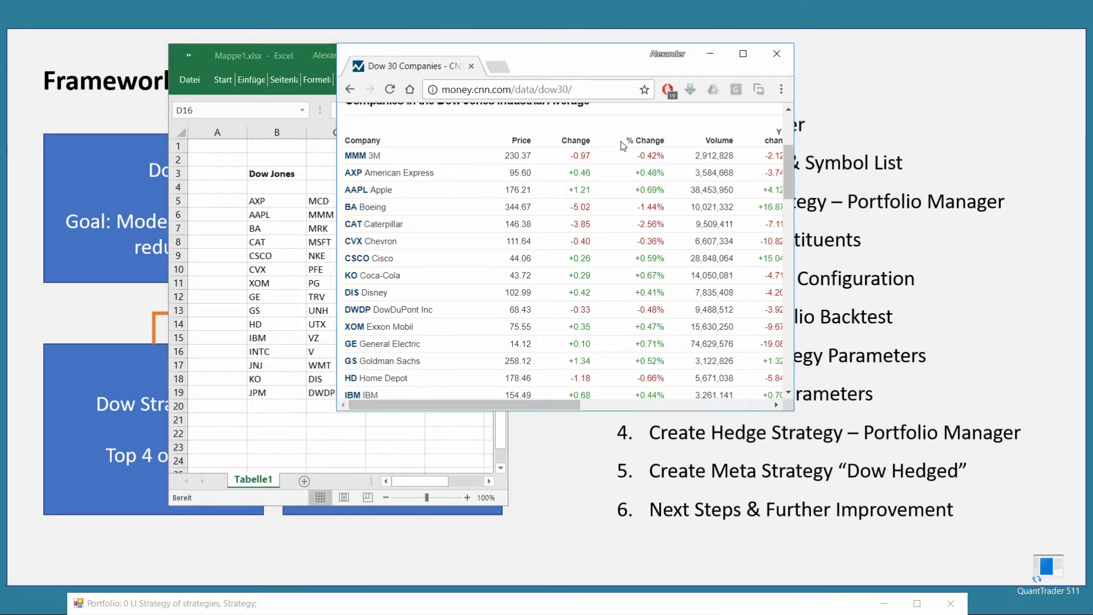
drag(562, 54, 770, 58)
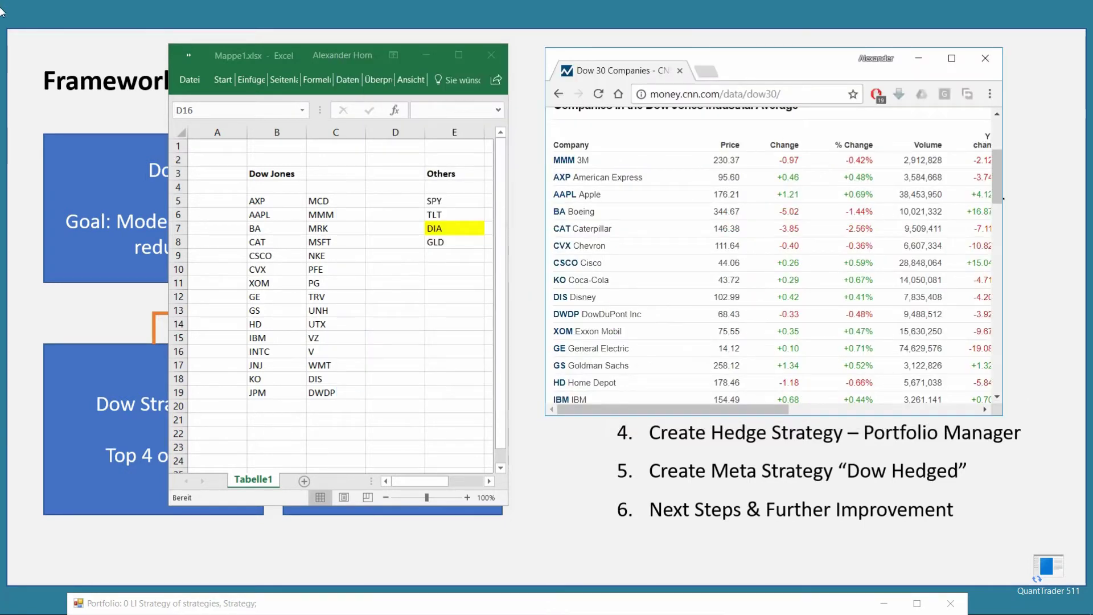
Step: Bring up Down Constituents.csv in the text editor, examine its one-ticker-per-line format, and move it out of view
drag(246, 103, 612, 54)
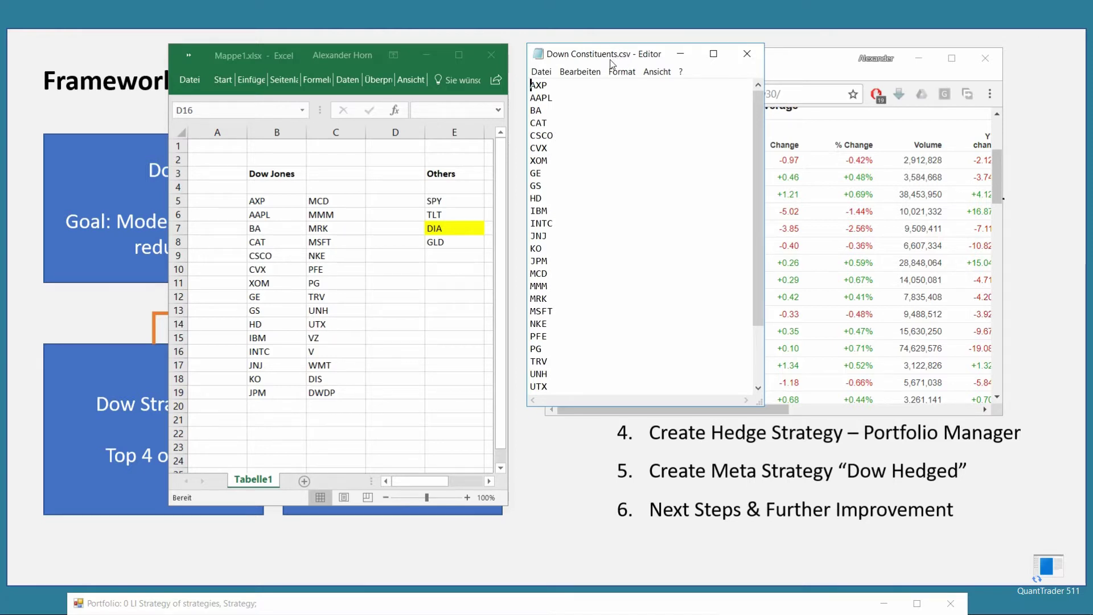
double_click(533, 85)
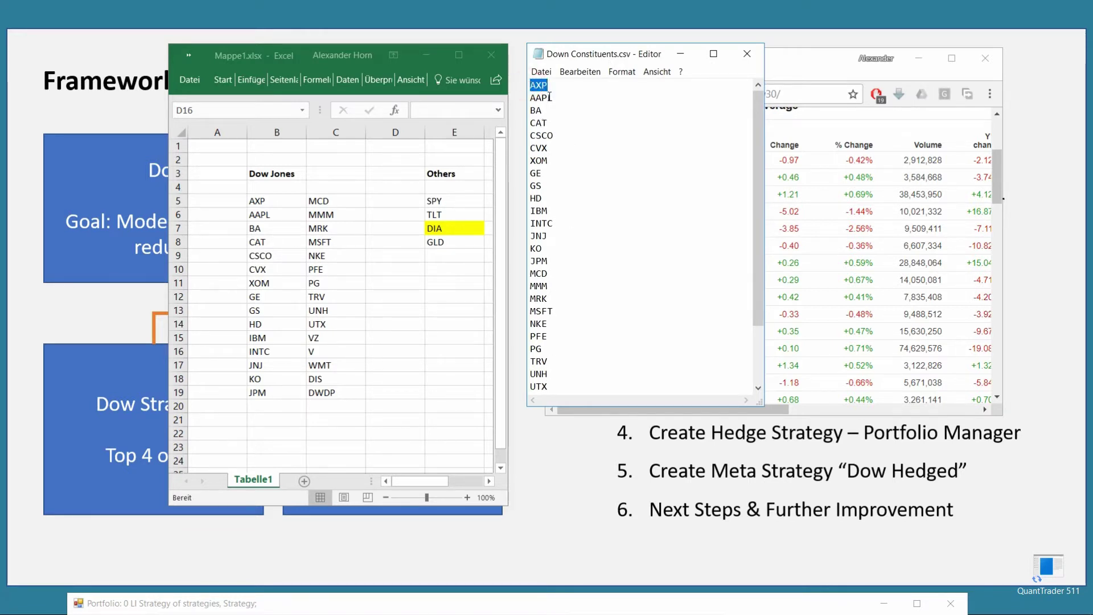
double_click(550, 98)
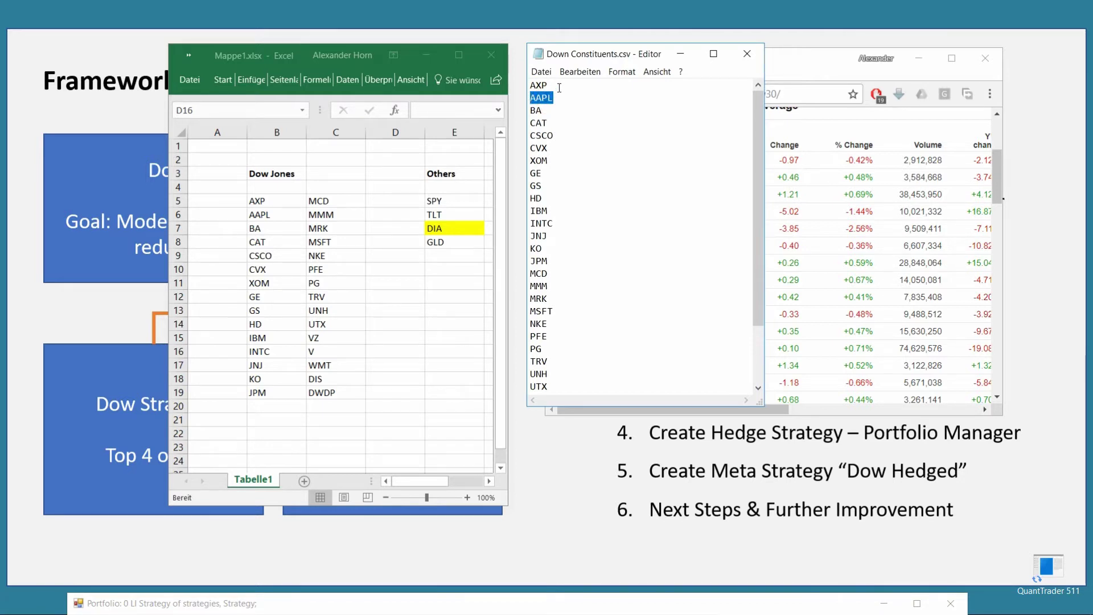
click(559, 88)
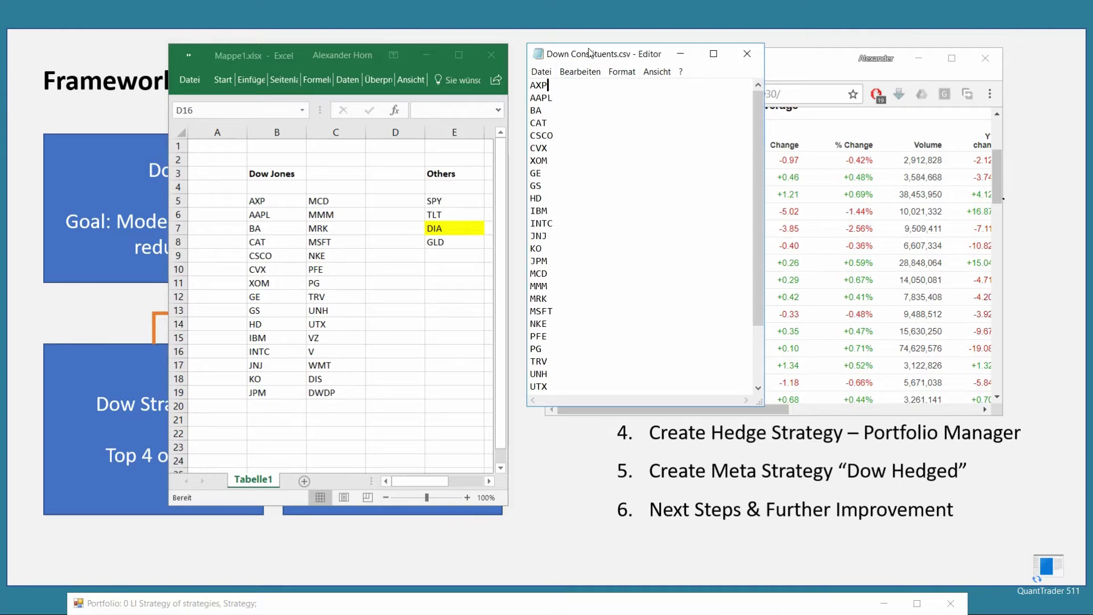
drag(598, 57, 604, 64)
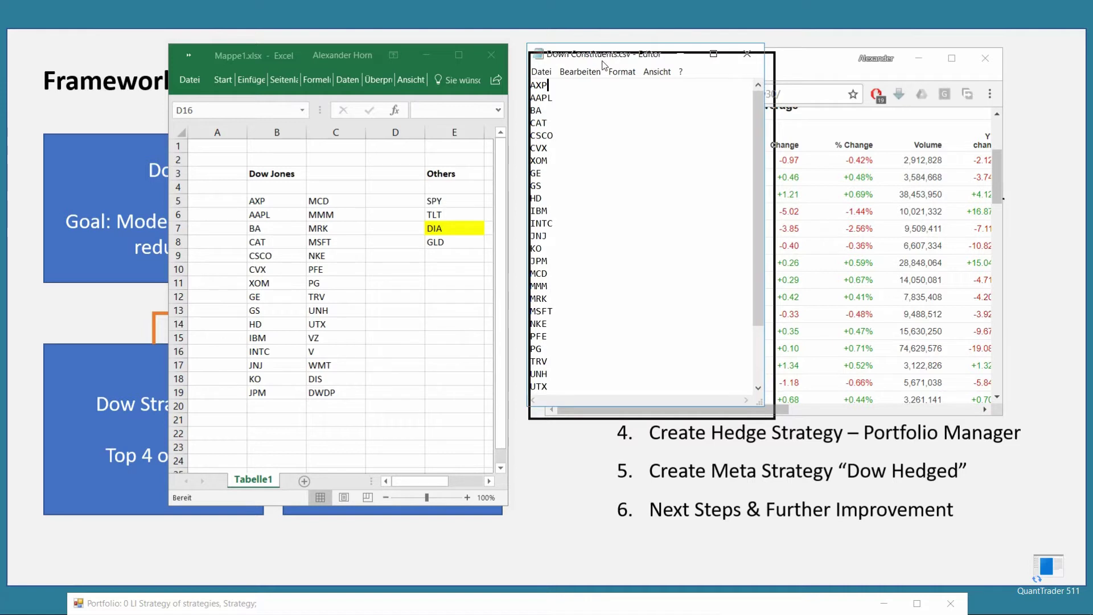
drag(603, 64, 604, 65)
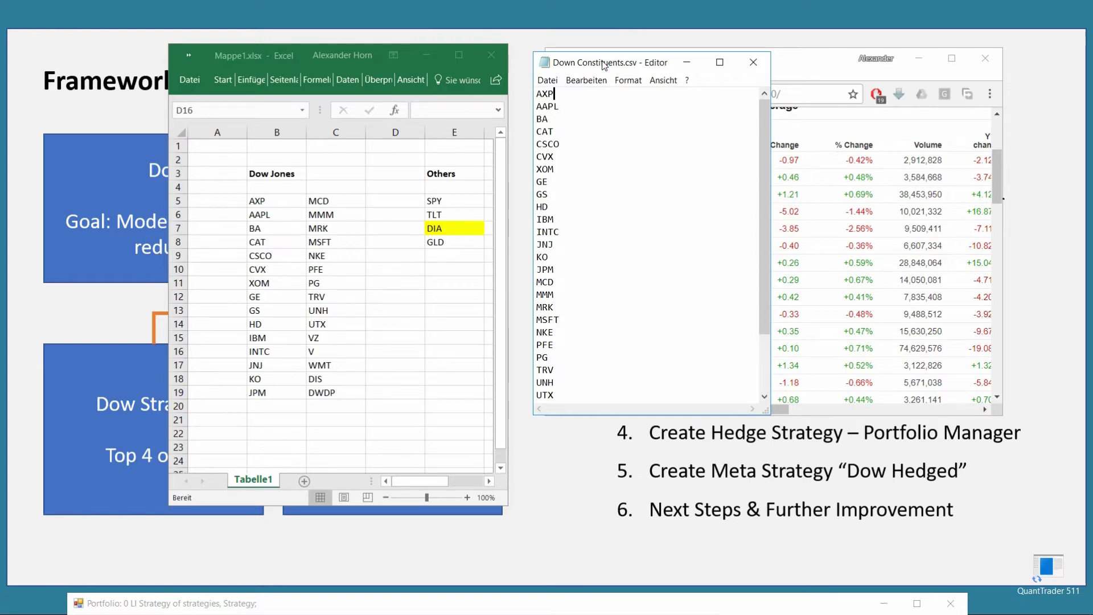
drag(604, 64, 2, 149)
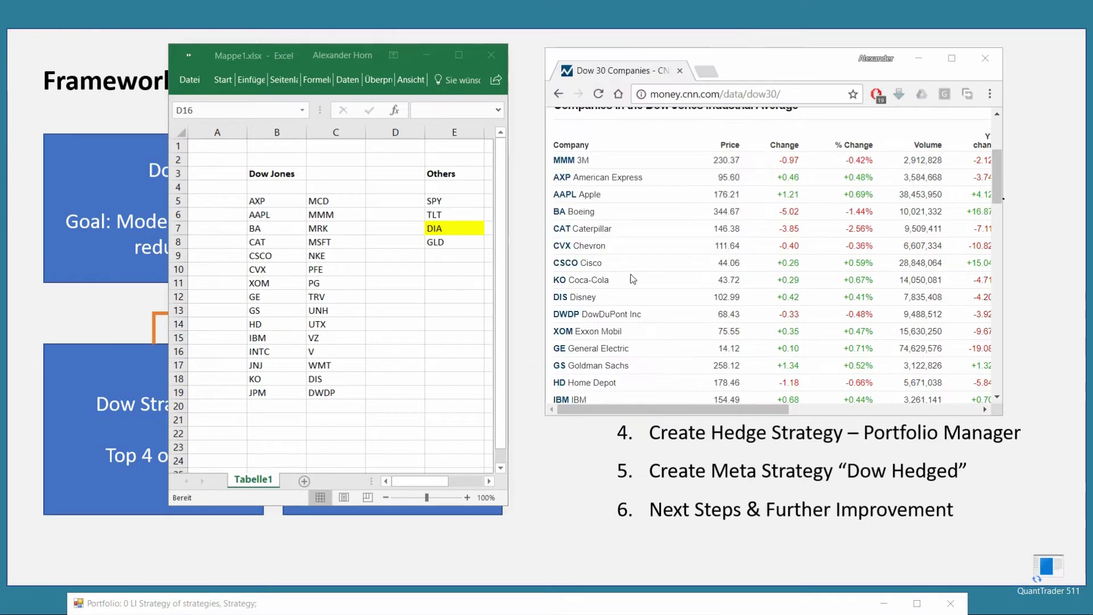
Step: Select the DIA ticker under Others in the spreadsheet, then clear the spreadsheet and browser windows from view
click(437, 227)
click(438, 227)
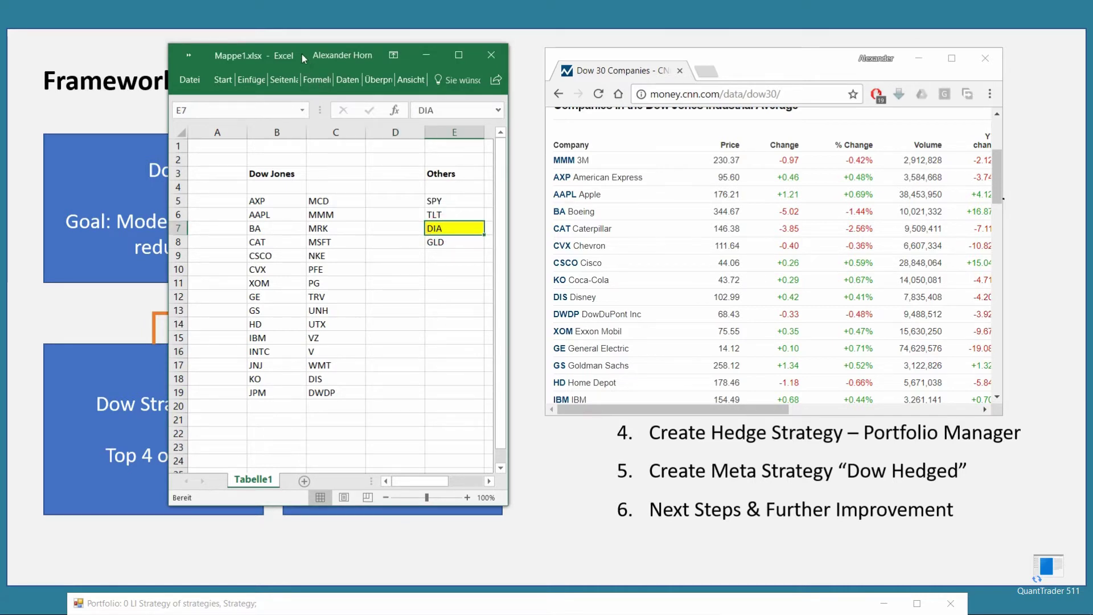
drag(301, 53, 0, 103)
click(780, 64)
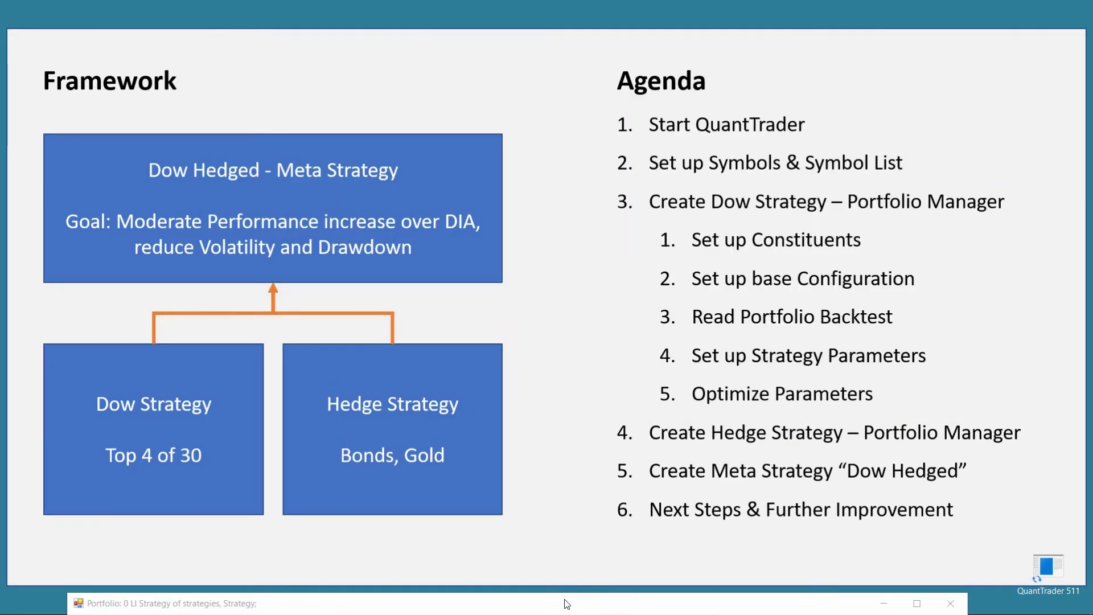
Step: Switch to QuantTrader, maximize its window, and open the Symbol Manager
drag(579, 606, 579, 31)
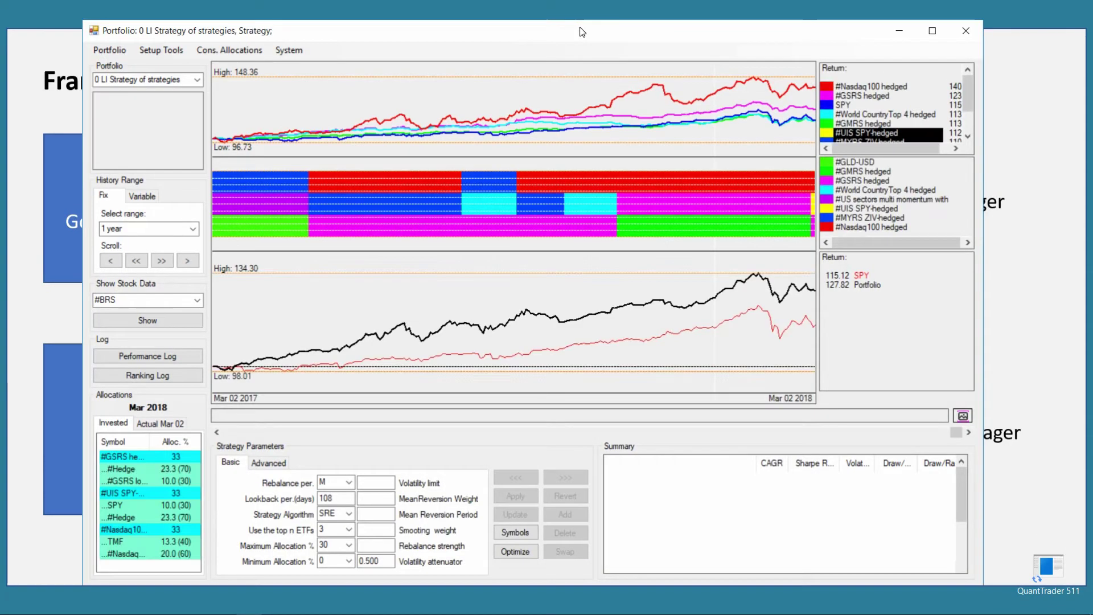
click(932, 30)
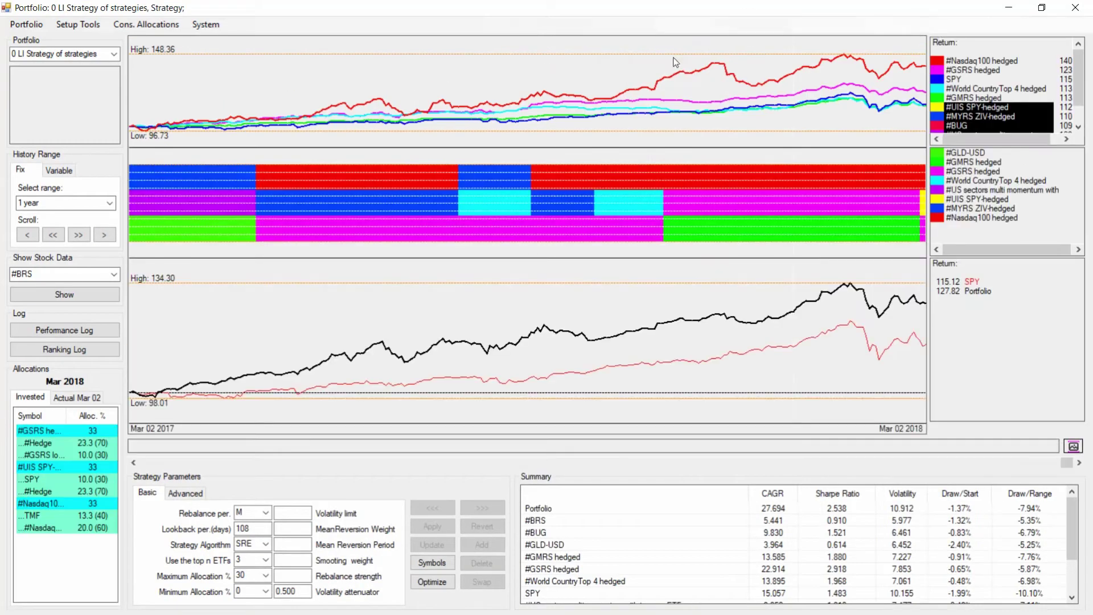
click(74, 26)
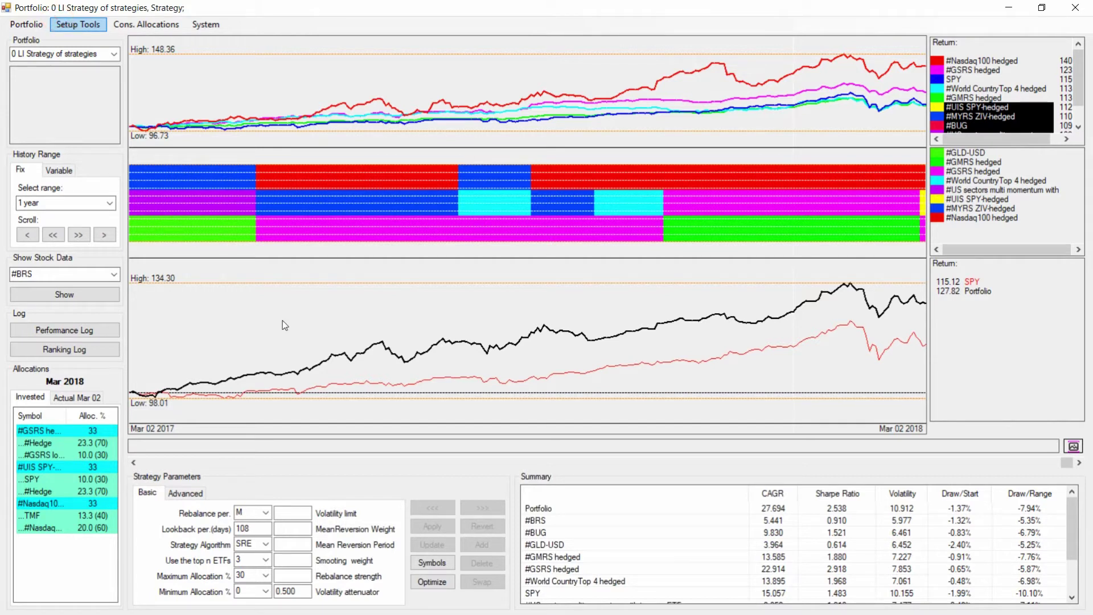
key(Down)
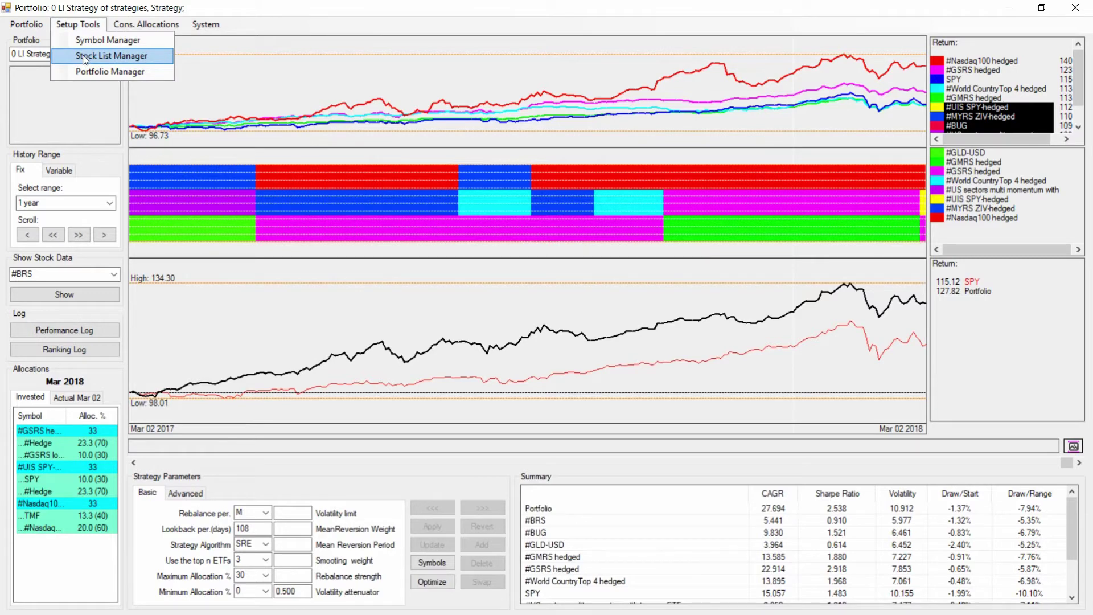
click(90, 38)
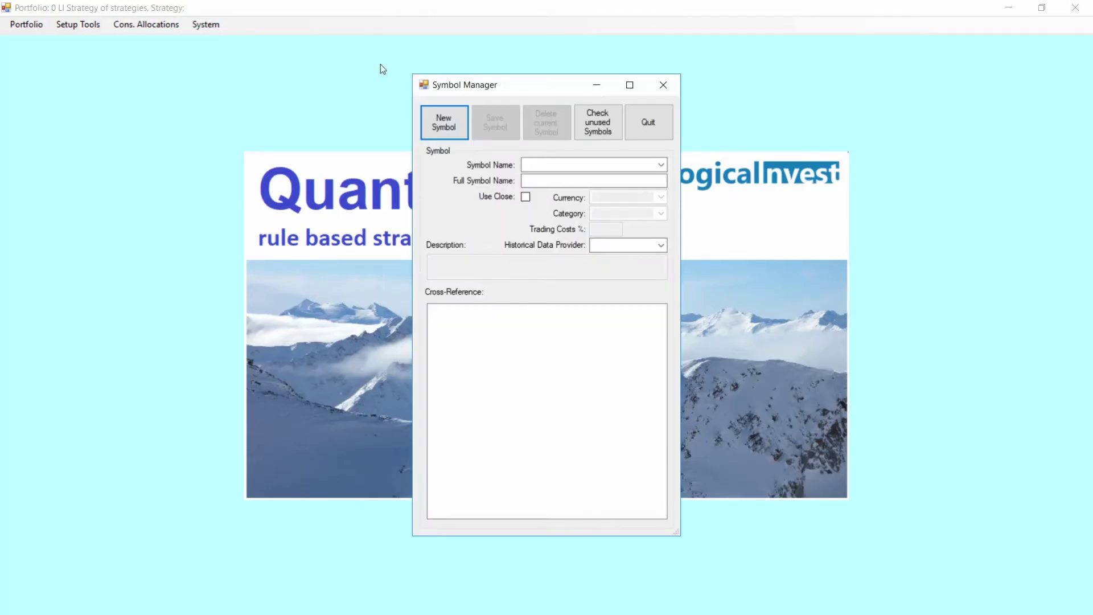
drag(489, 86, 416, 69)
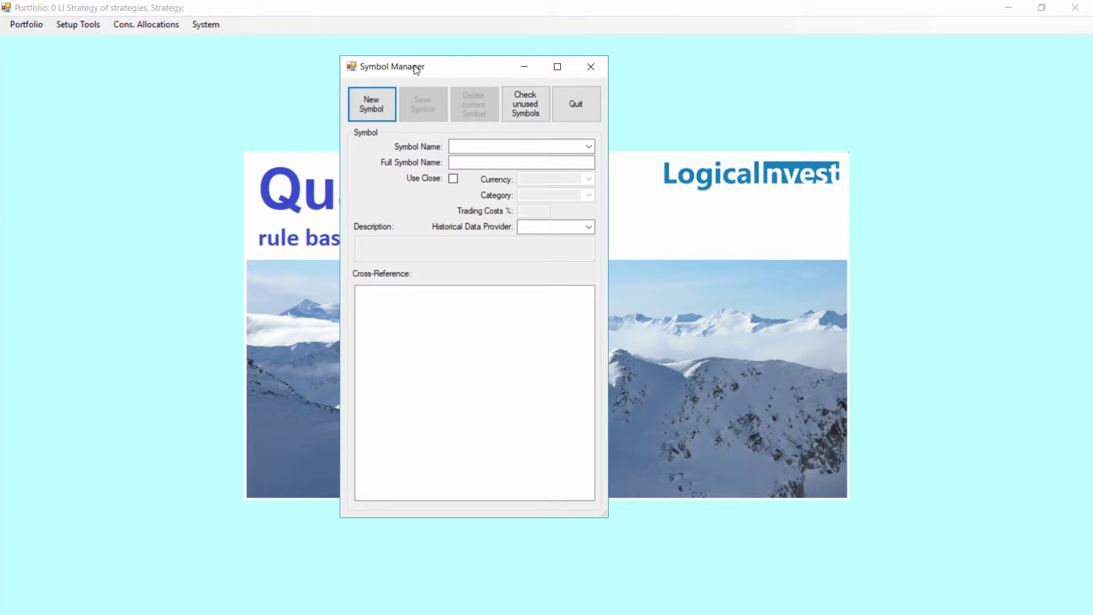
Step: Load the existing symbol SPY in the Symbol Manager
click(361, 112)
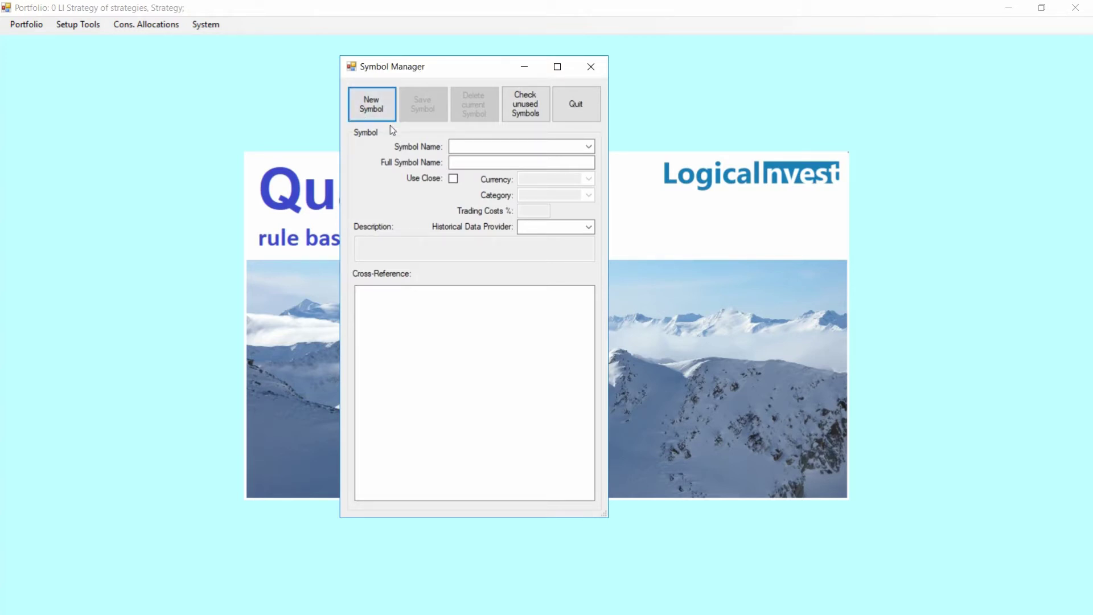
click(590, 146)
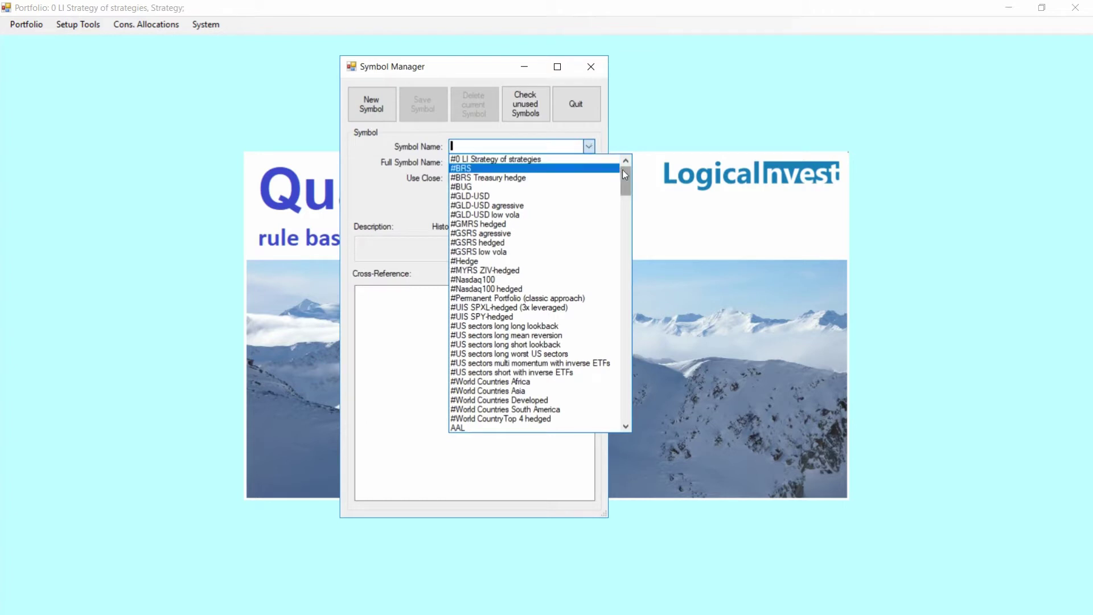
drag(624, 172, 625, 380)
click(462, 250)
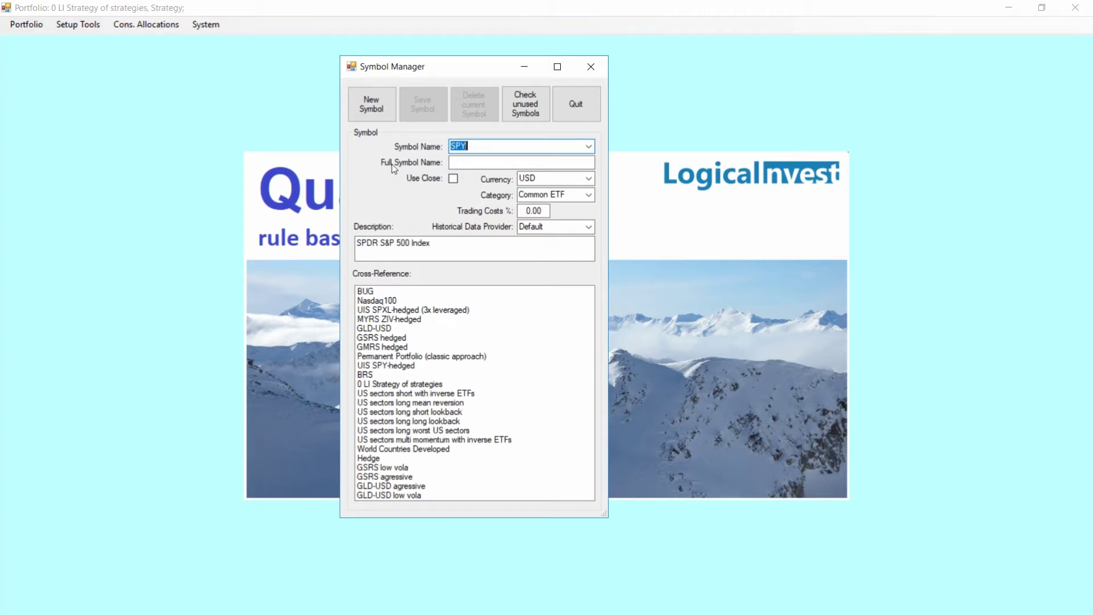
Step: Examine SPY's description and the available currency and category options without changing them
drag(357, 243, 432, 244)
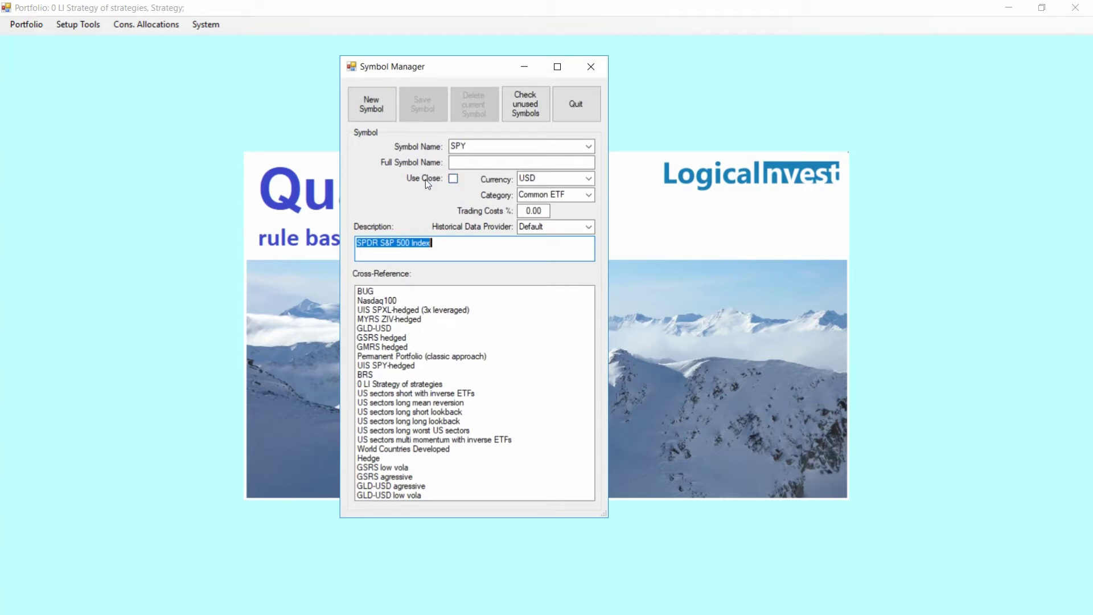
click(589, 179)
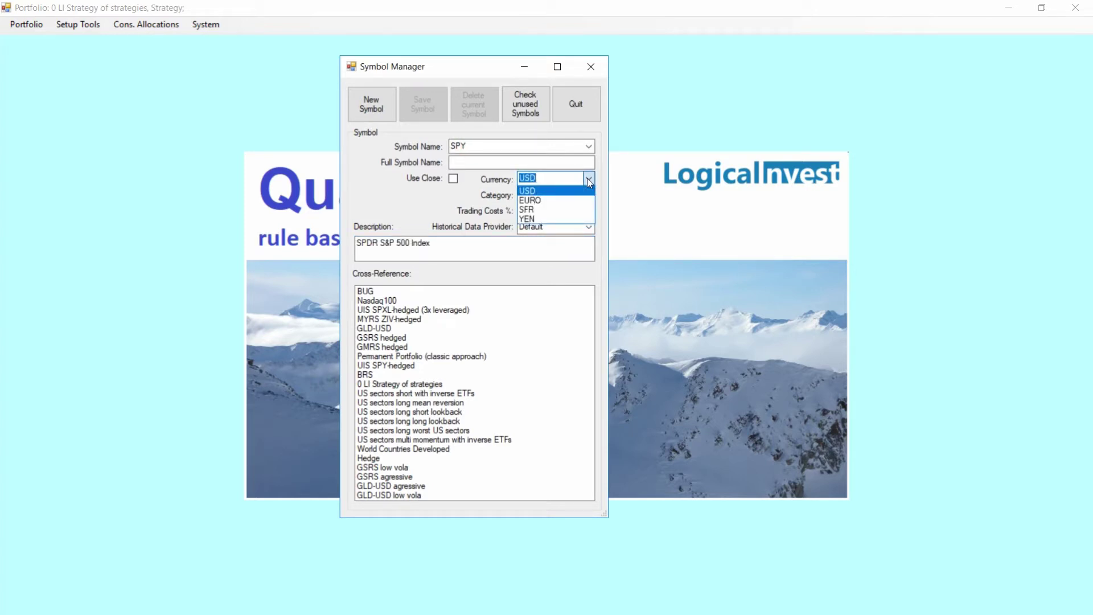
click(589, 180)
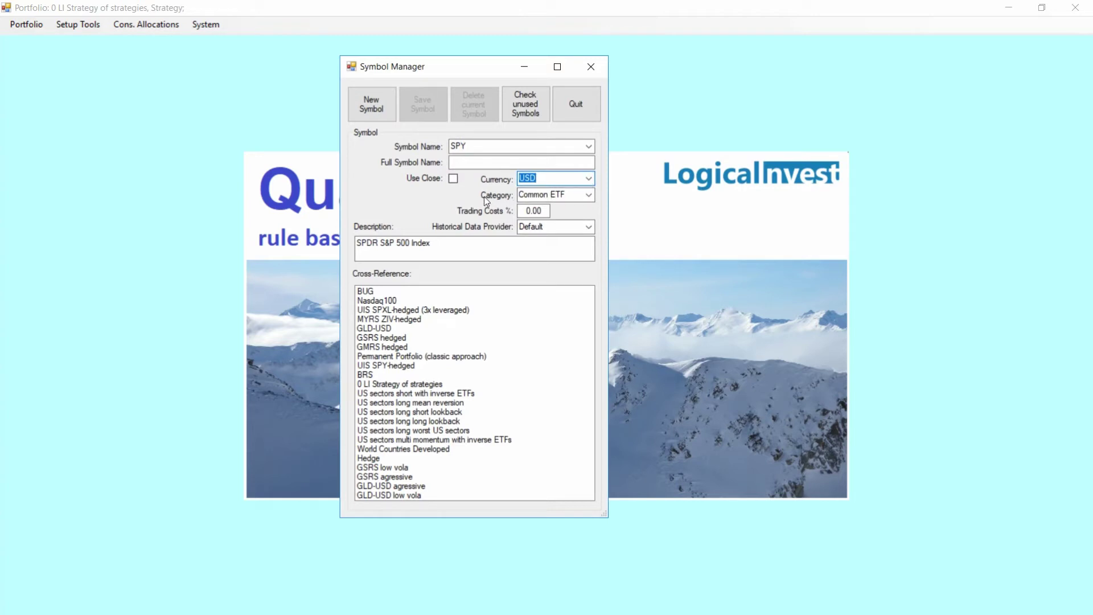
click(589, 195)
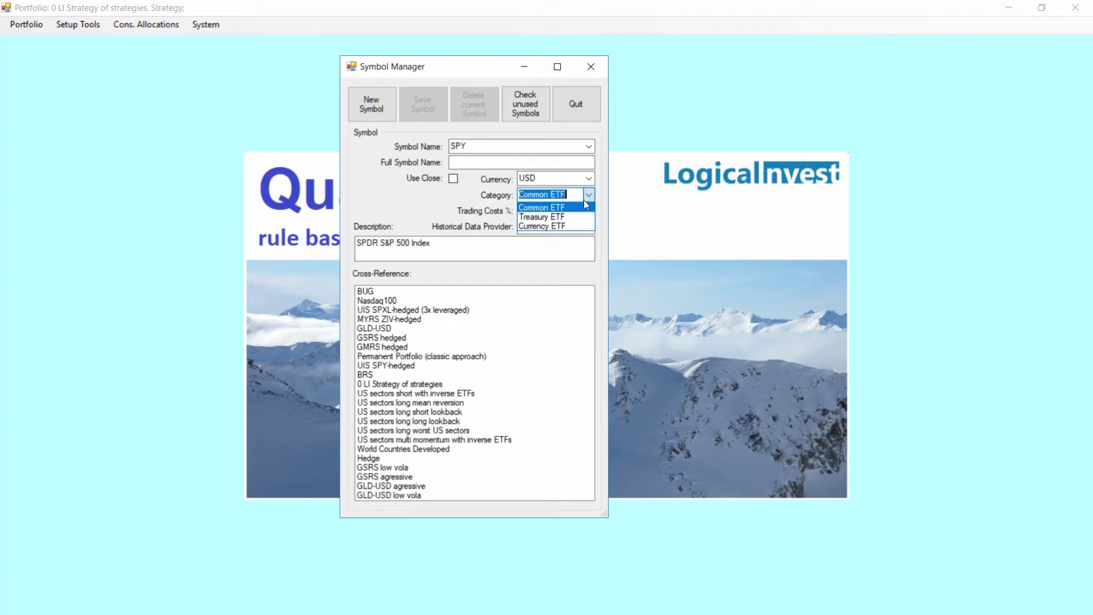
click(588, 195)
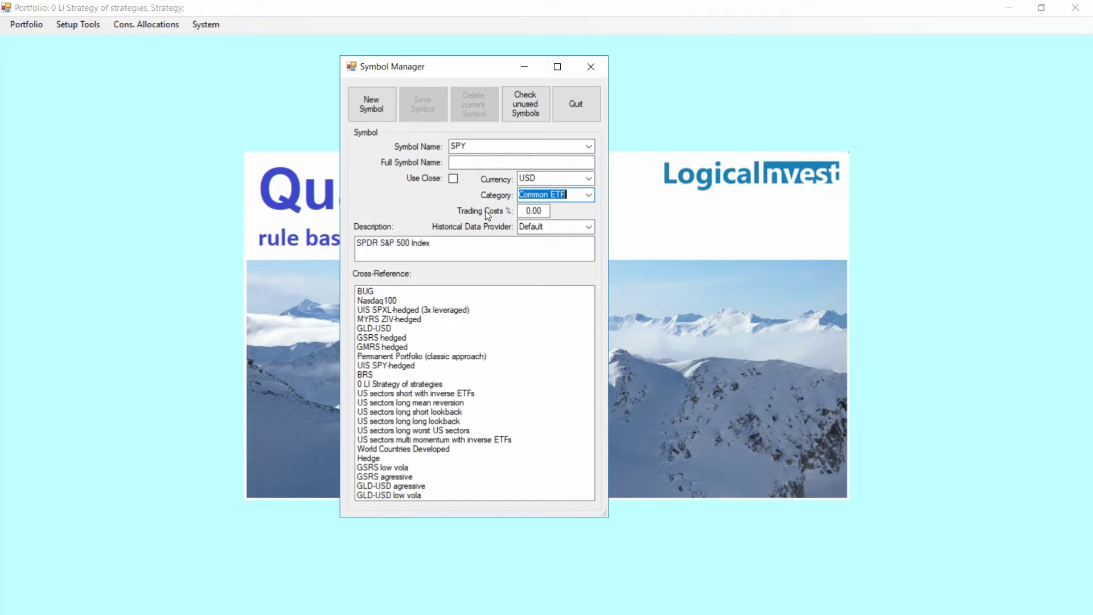
Step: Try editing SPY's trading costs percentage and view the available historical data providers
click(538, 208)
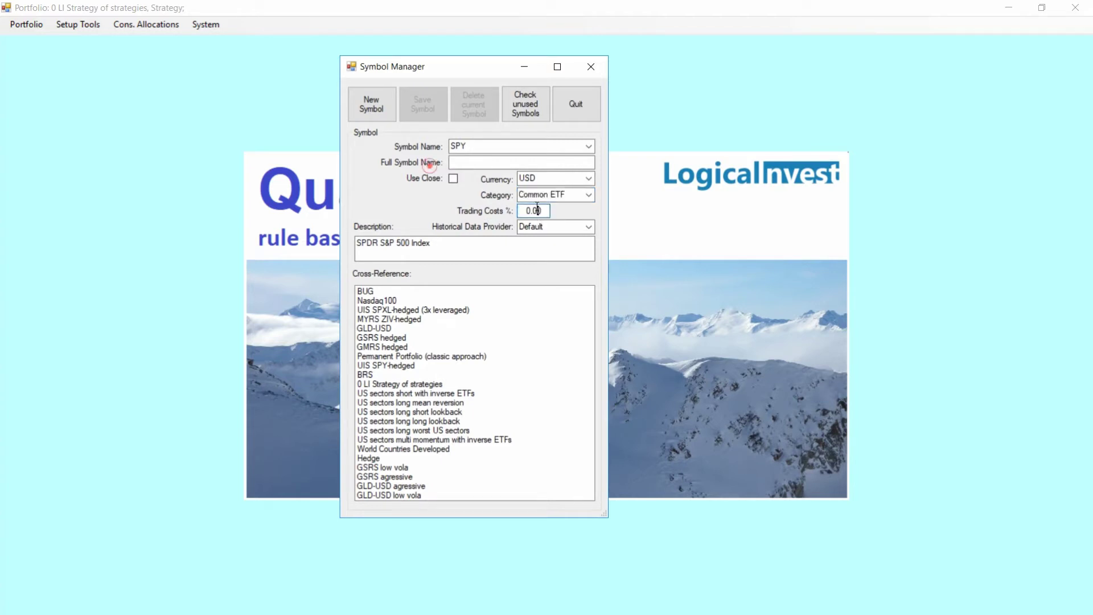
key(BackSpace)
text(1)
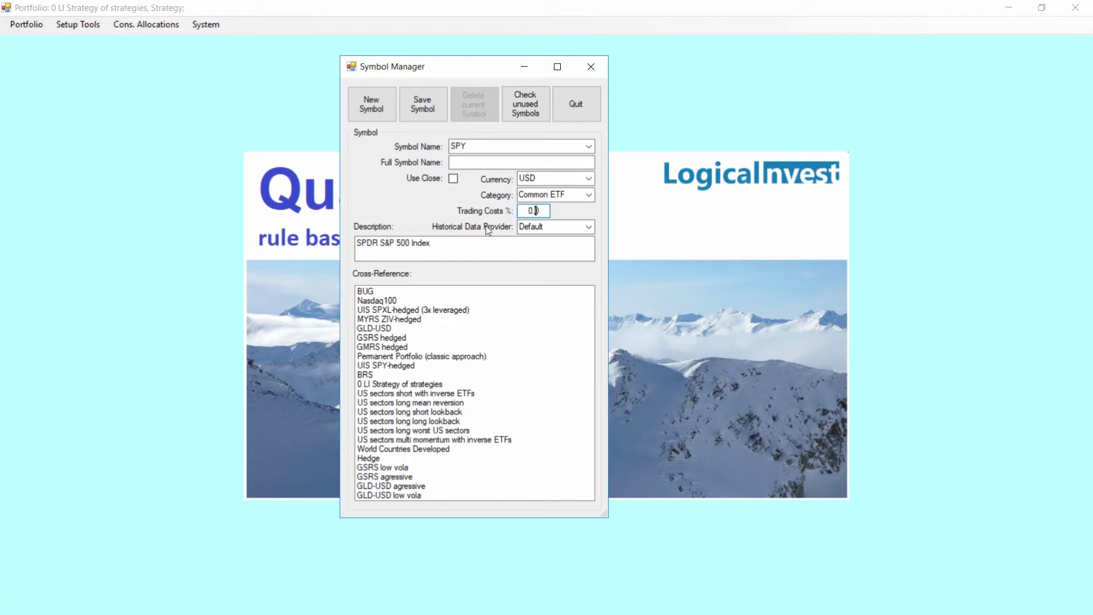
click(589, 228)
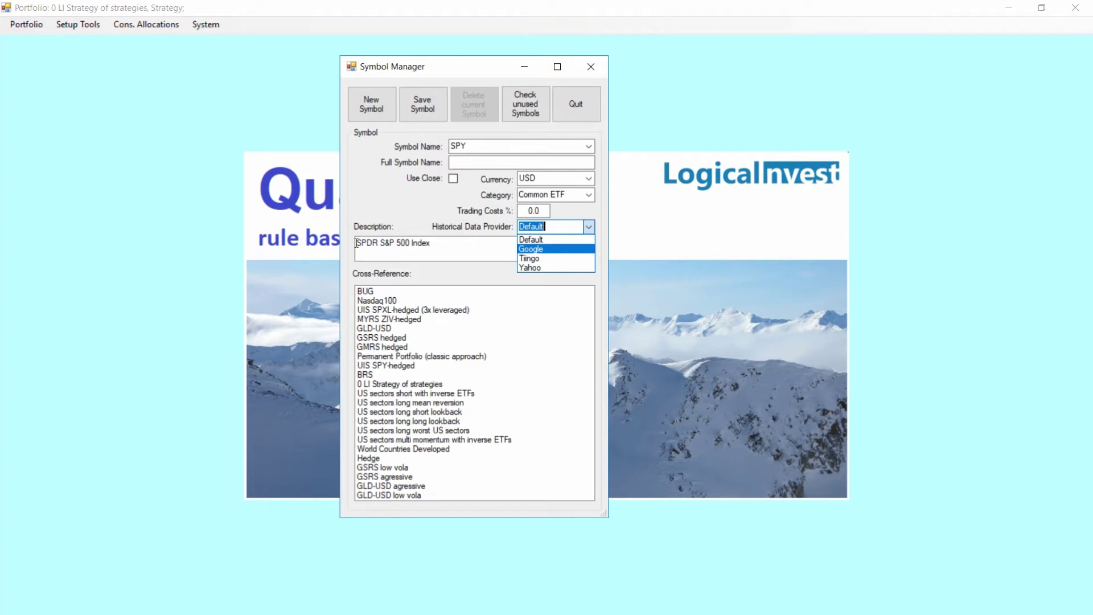
click(468, 178)
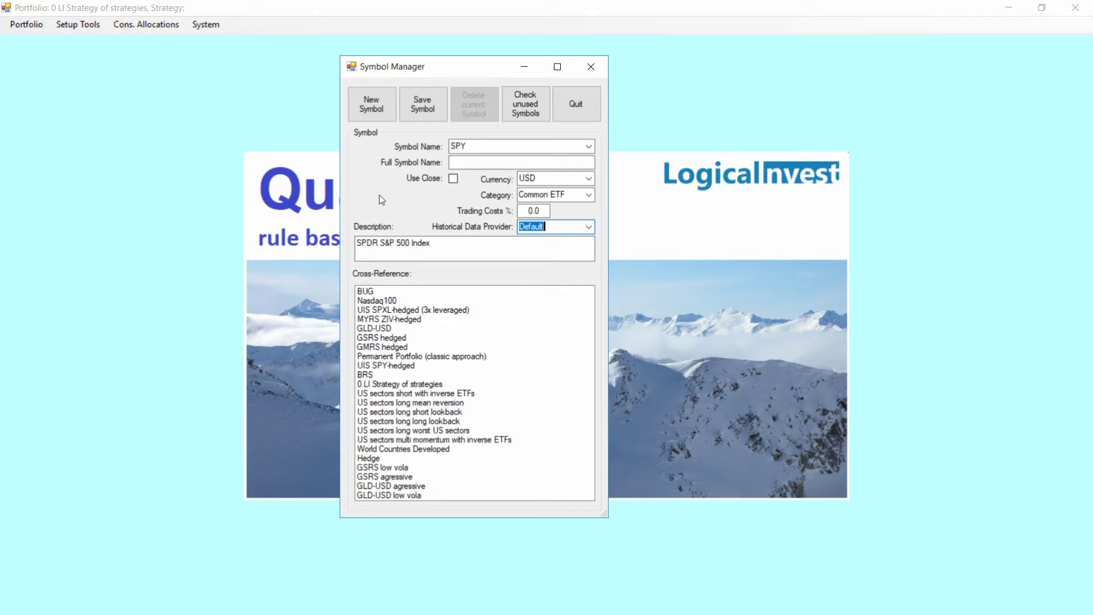
Step: Create a new symbol DIA with the description "Dow Jones" and save it
click(370, 108)
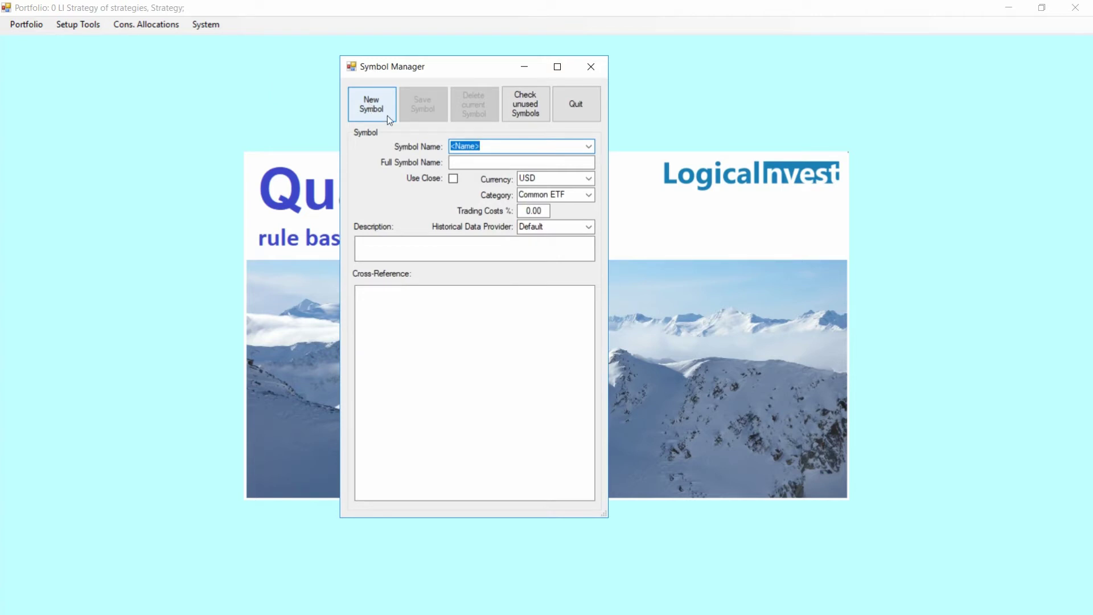
text(DI)
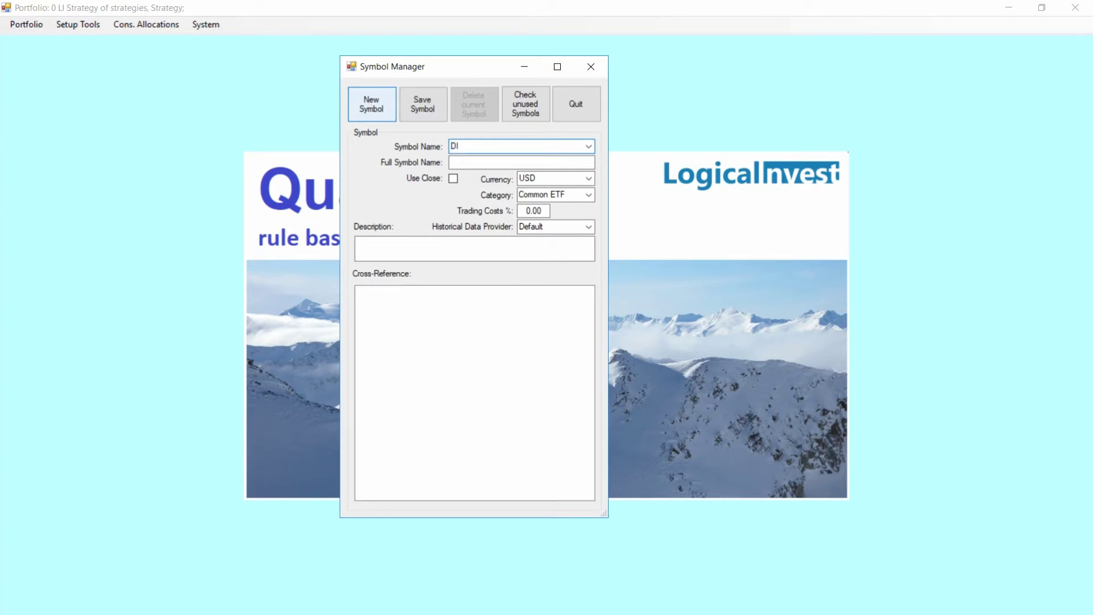
text(A)
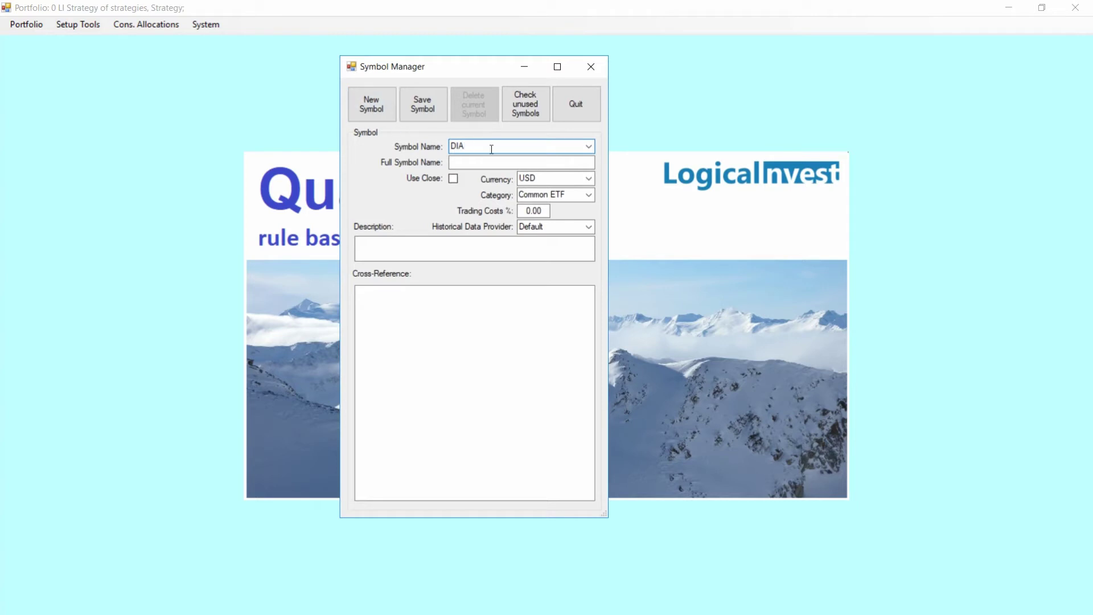
click(369, 245)
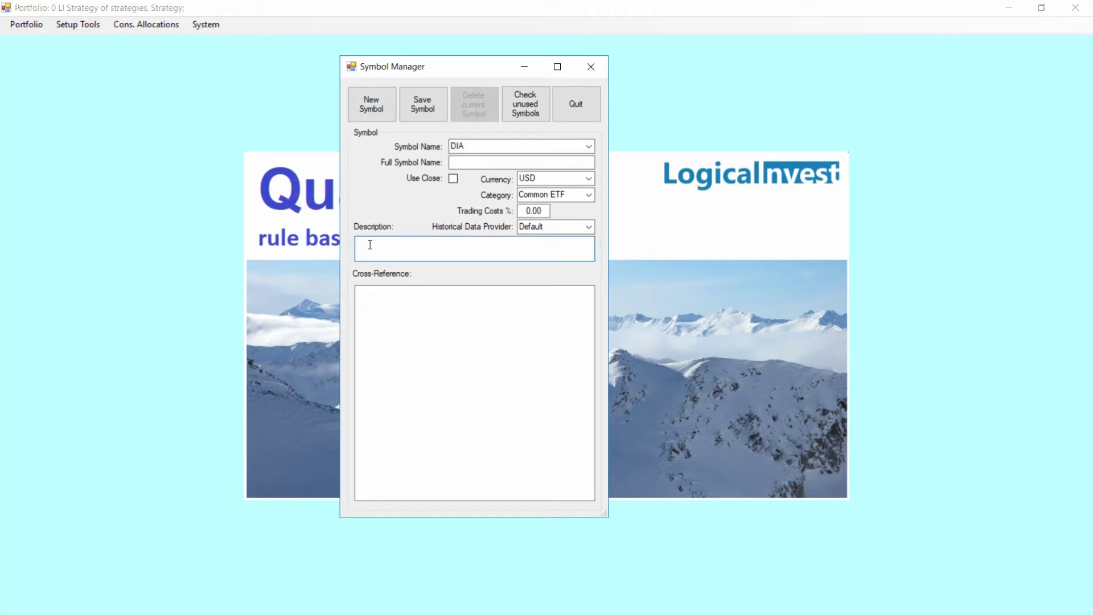
text(Dow Jones)
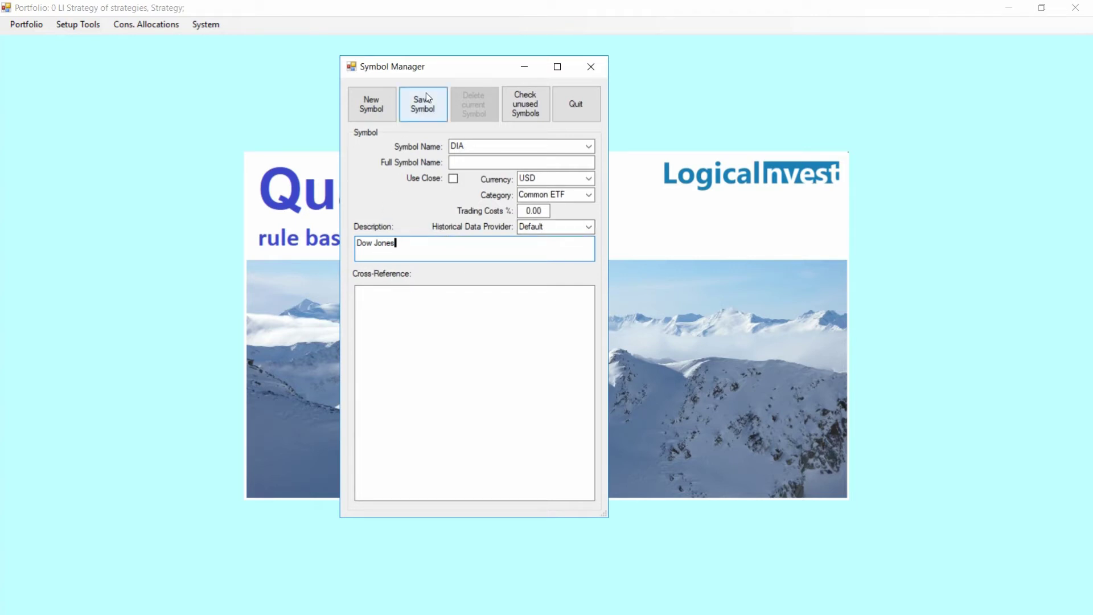
click(423, 108)
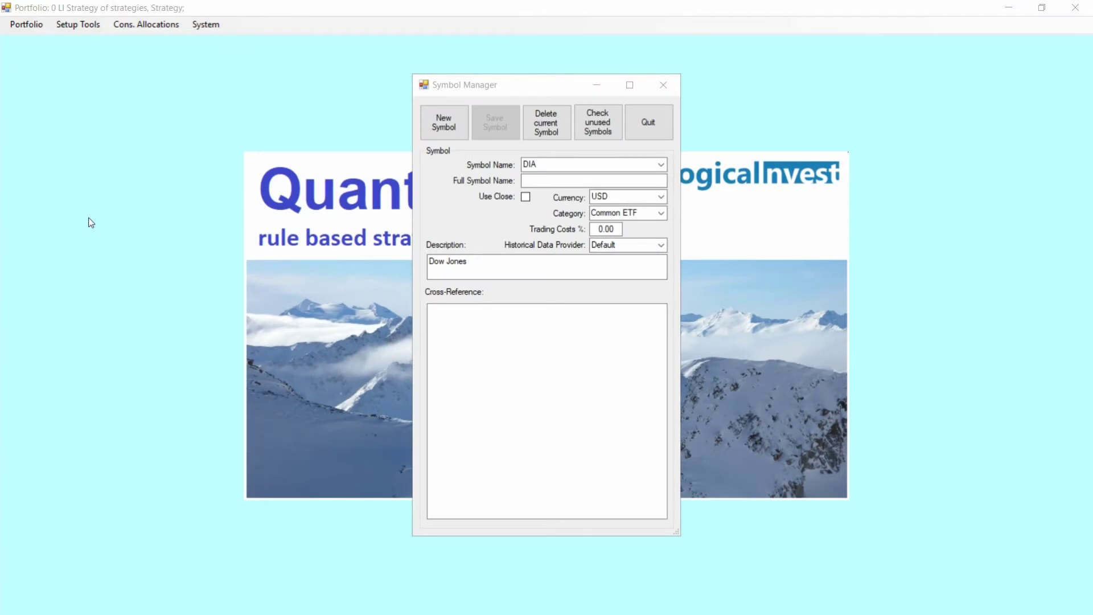
Step: Load the DISCA symbol, return to DIA, and check the saved description
click(662, 167)
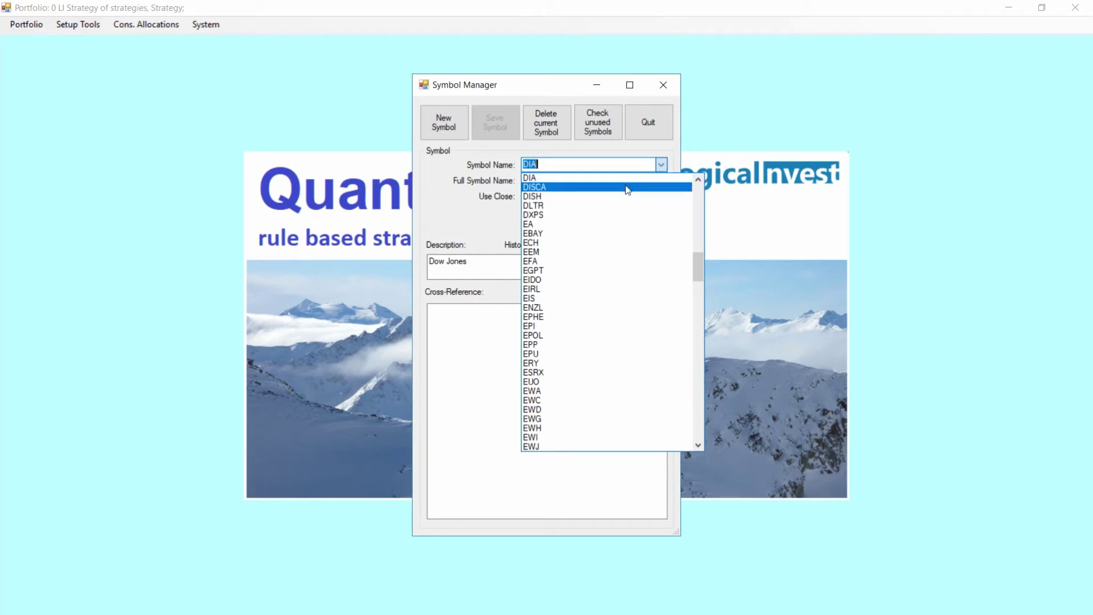
click(626, 187)
click(660, 165)
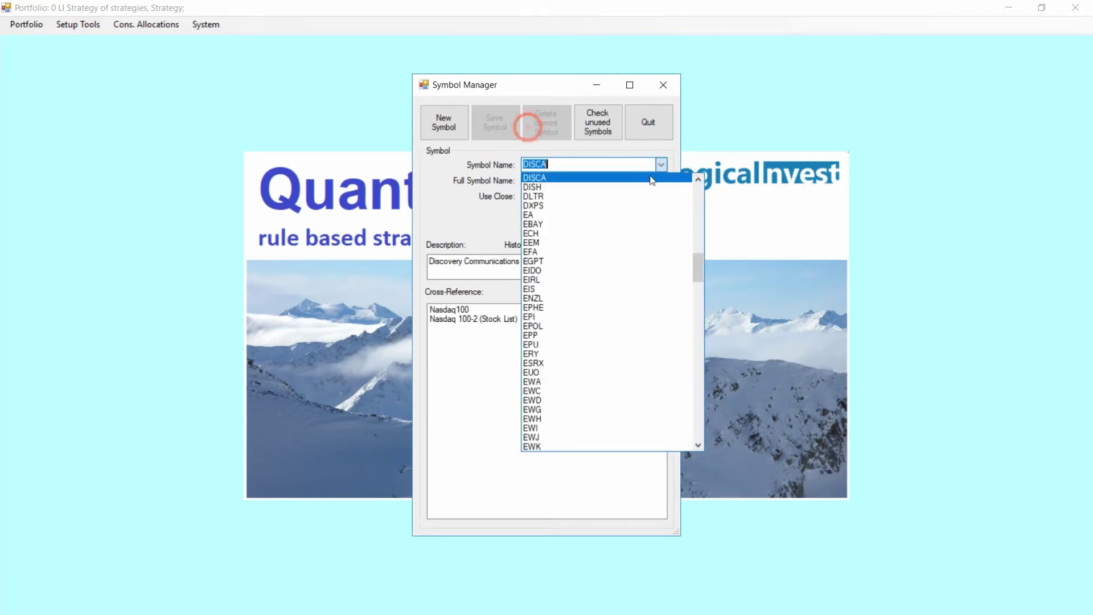
click(698, 179)
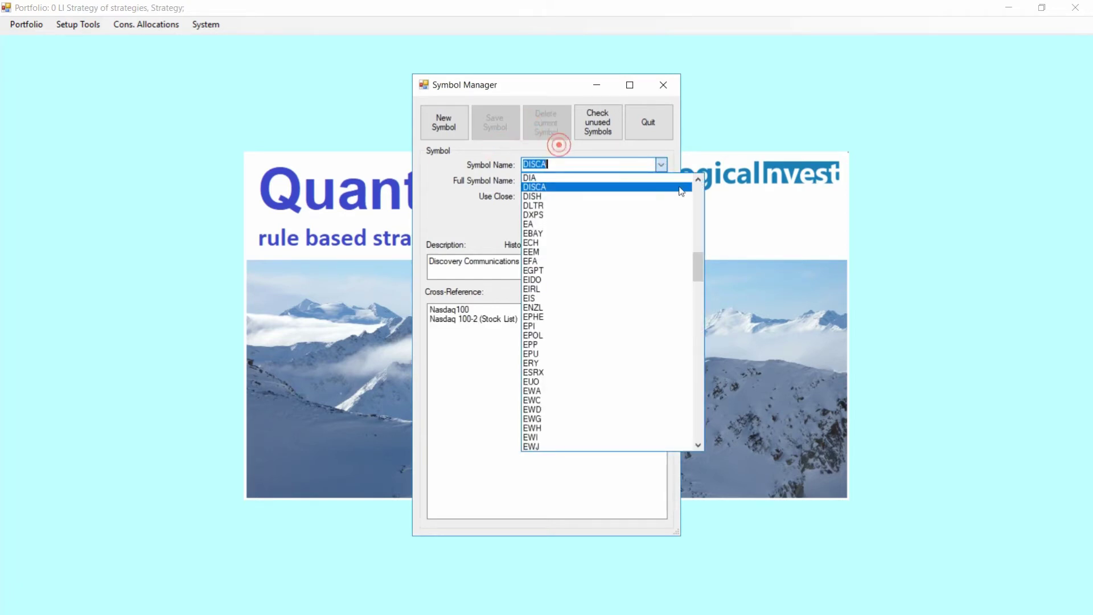
click(644, 178)
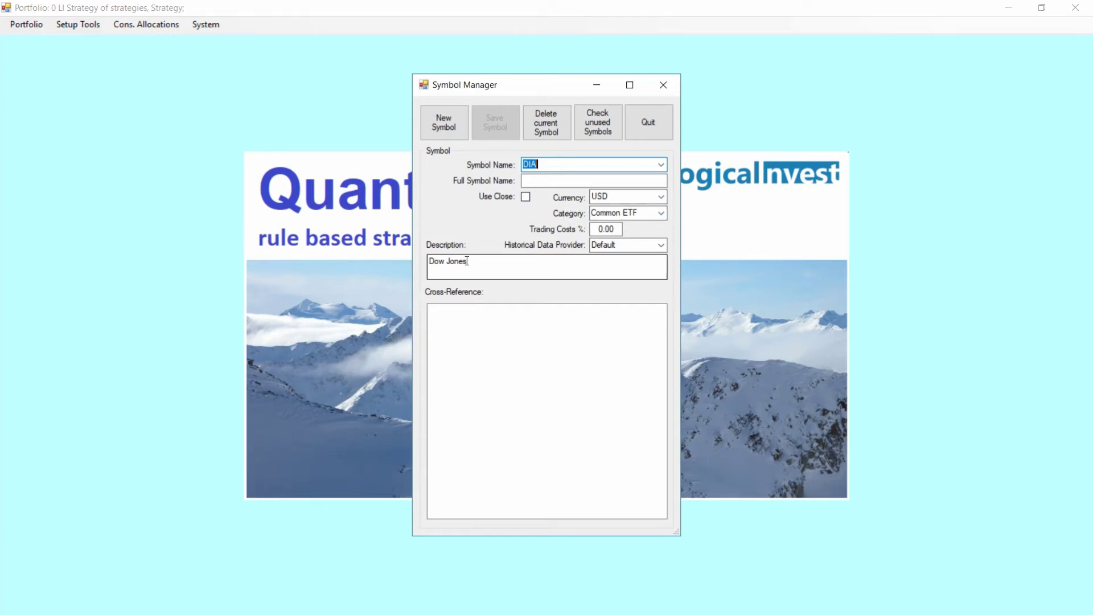
click(485, 257)
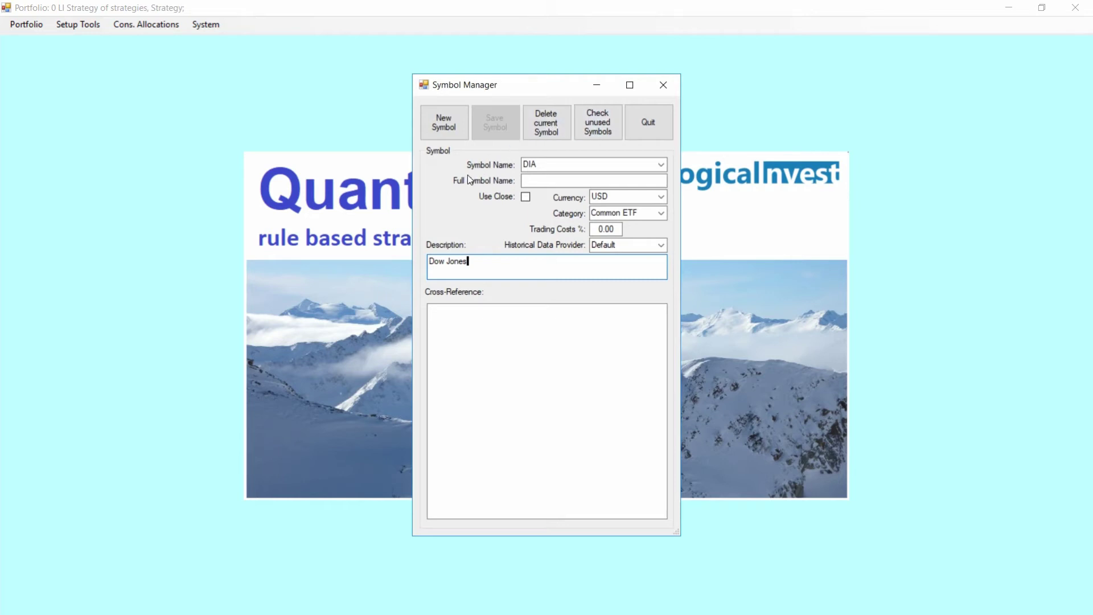
Step: Close the Symbol Manager and open the Stock List Manager
click(649, 132)
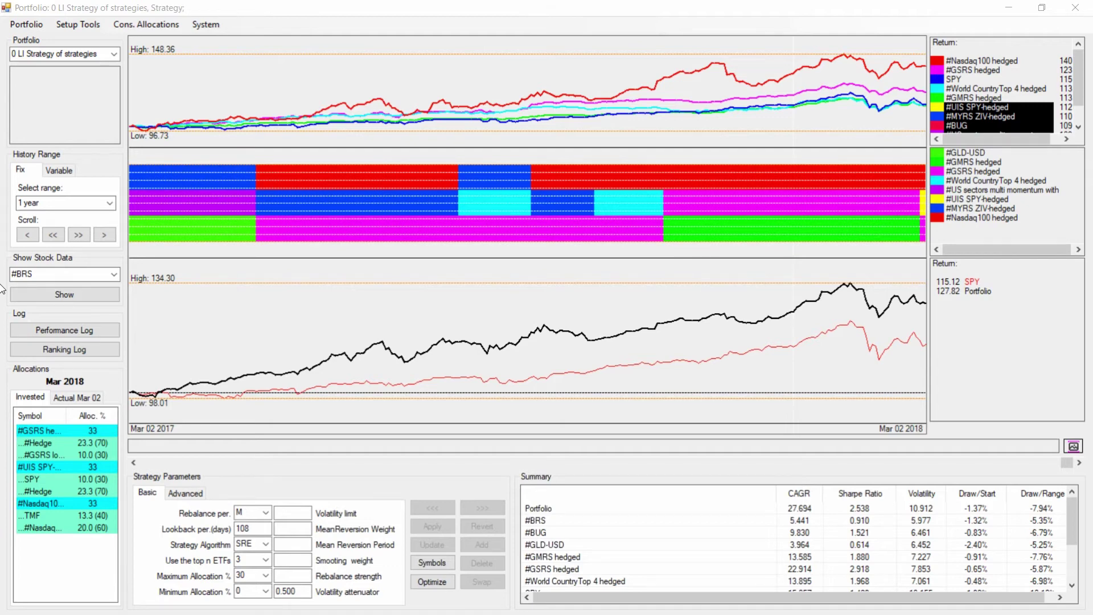
click(78, 24)
click(92, 55)
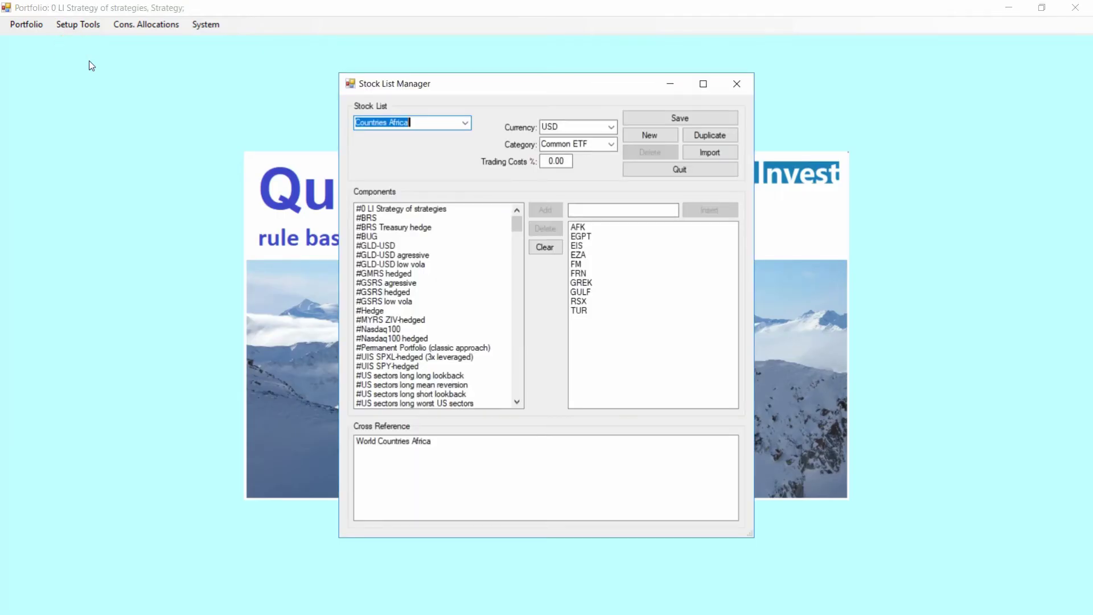
Step: Review the existing stock lists, the available components and the category options without changing them
click(457, 128)
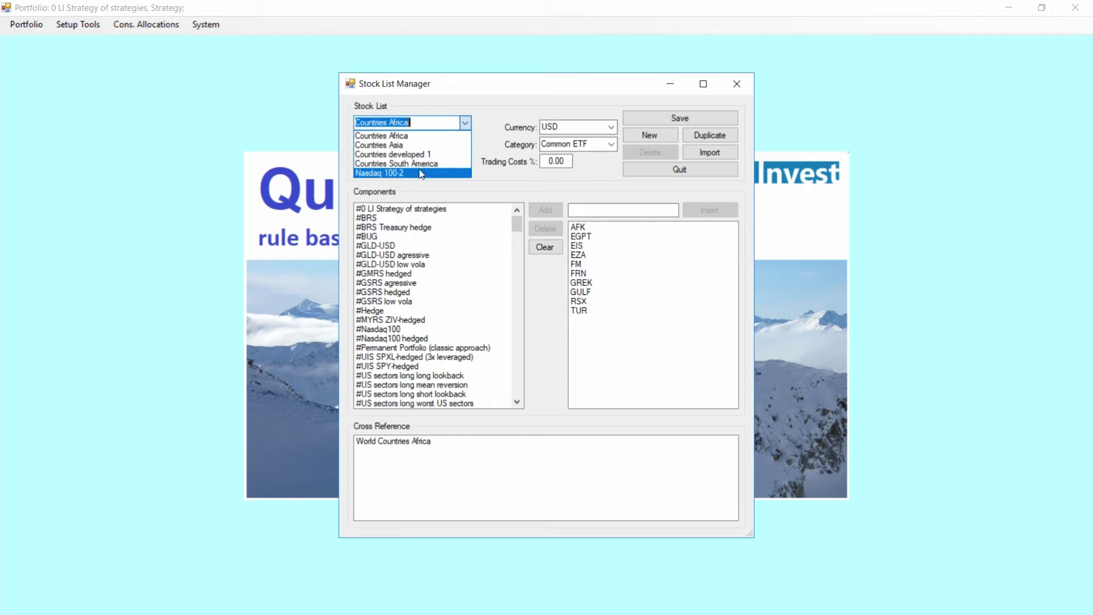
click(465, 128)
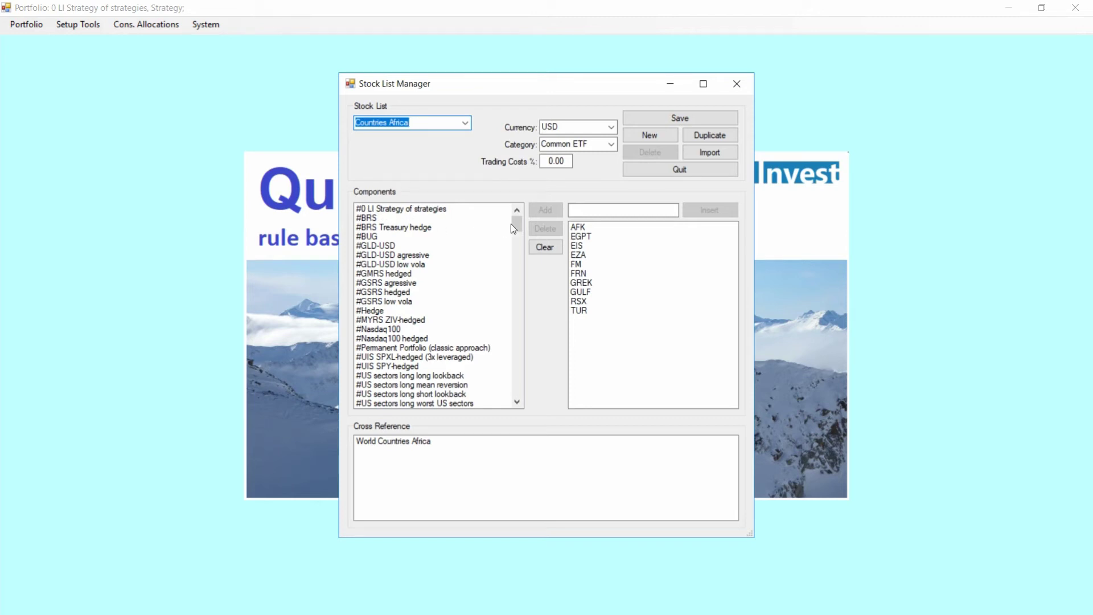
mouse_move(516, 224)
mouse_down()
mouse_move(521, 387)
mouse_move(518, 224)
mouse_up()
click(610, 144)
click(610, 146)
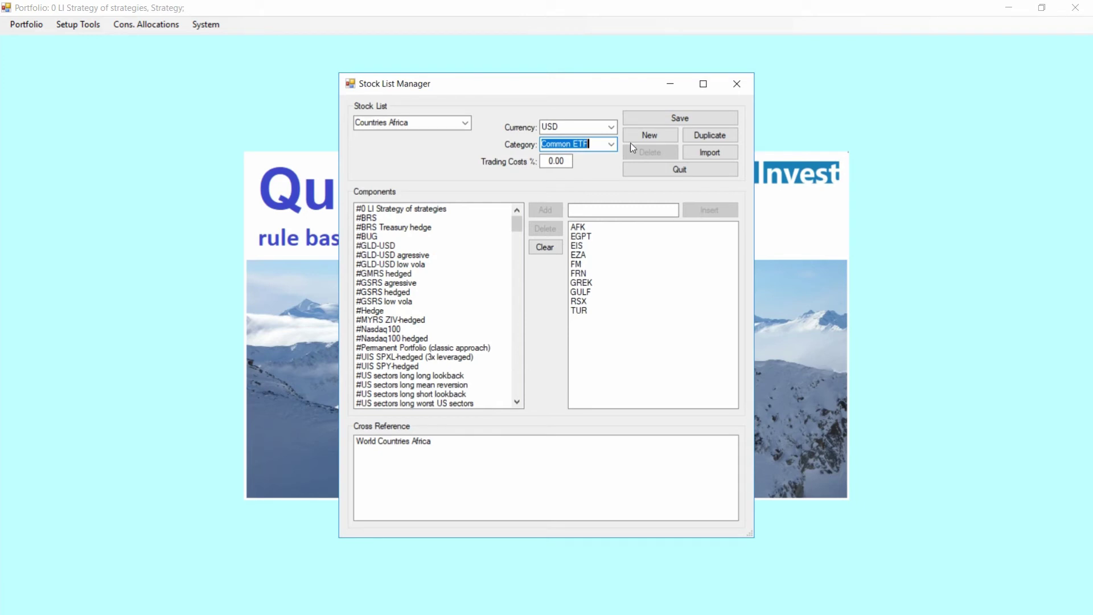
Step: Start a new stock list named "Dow Jones" and look over the components available for it
click(649, 139)
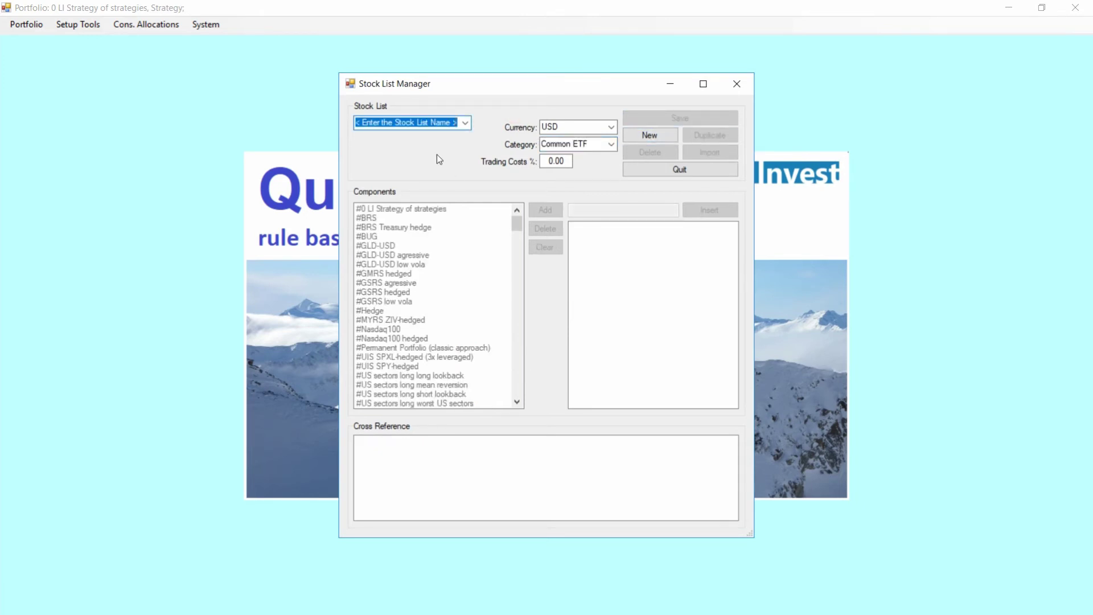
text(Dow)
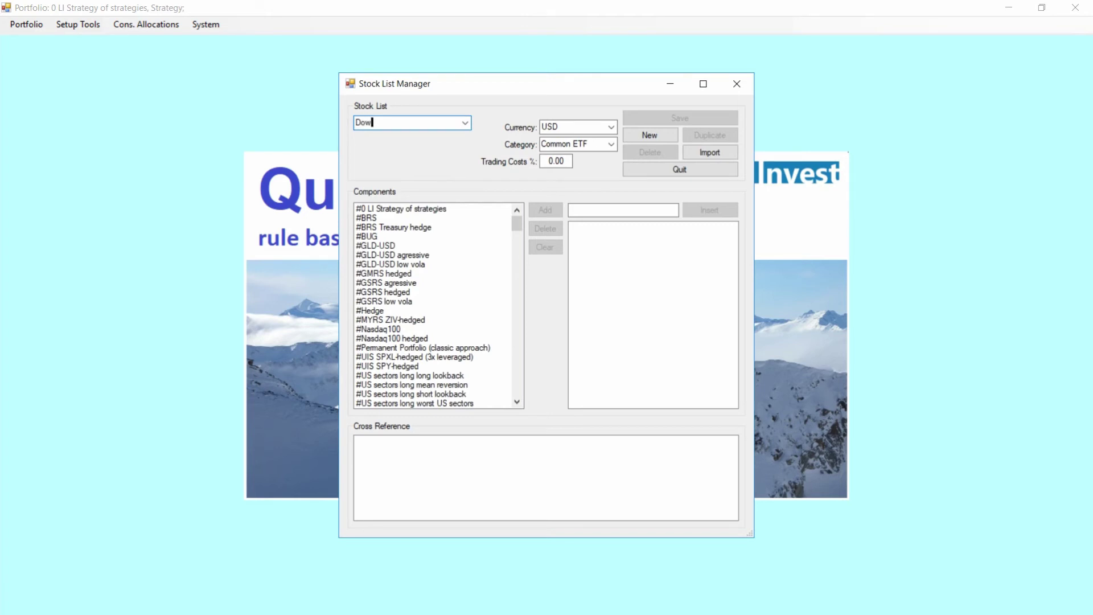
text( Jones)
scroll(517, 223, down, 1)
drag(518, 247, 521, 220)
Step: Import Down Constituents.csv into the Dow Jones stock list, checking the file's ticker symbols in a text editor first
click(720, 157)
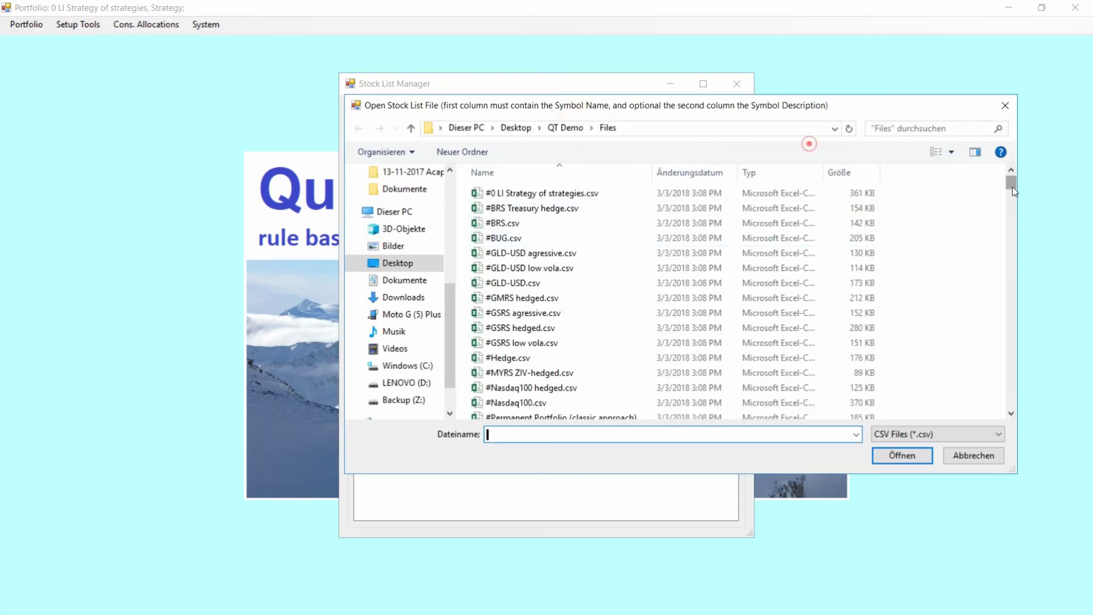
drag(1012, 187, 1015, 411)
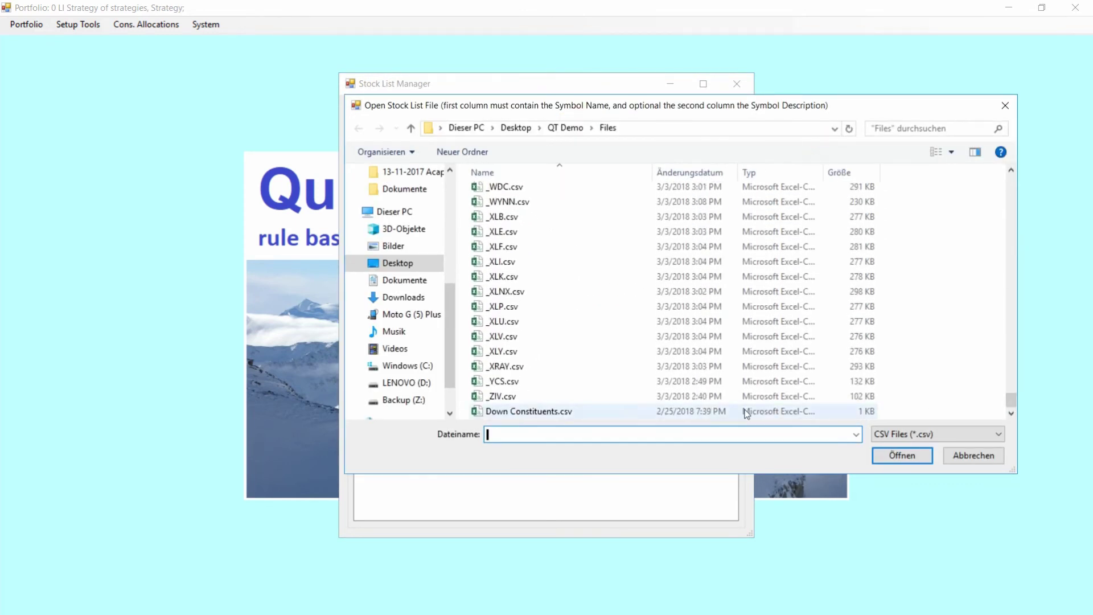
click(562, 408)
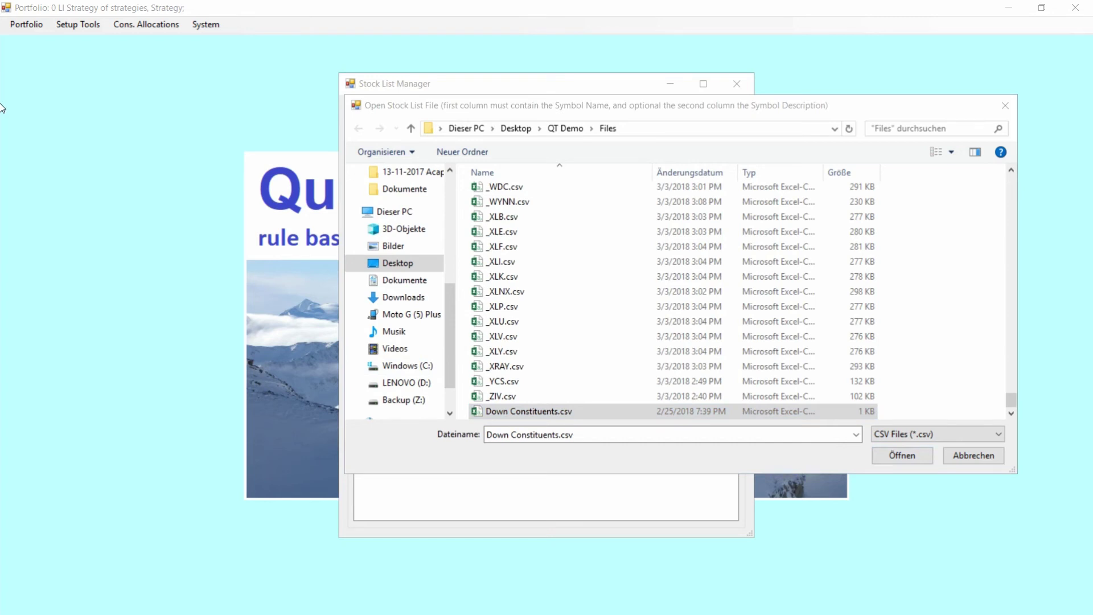
drag(26, 137, 70, 243)
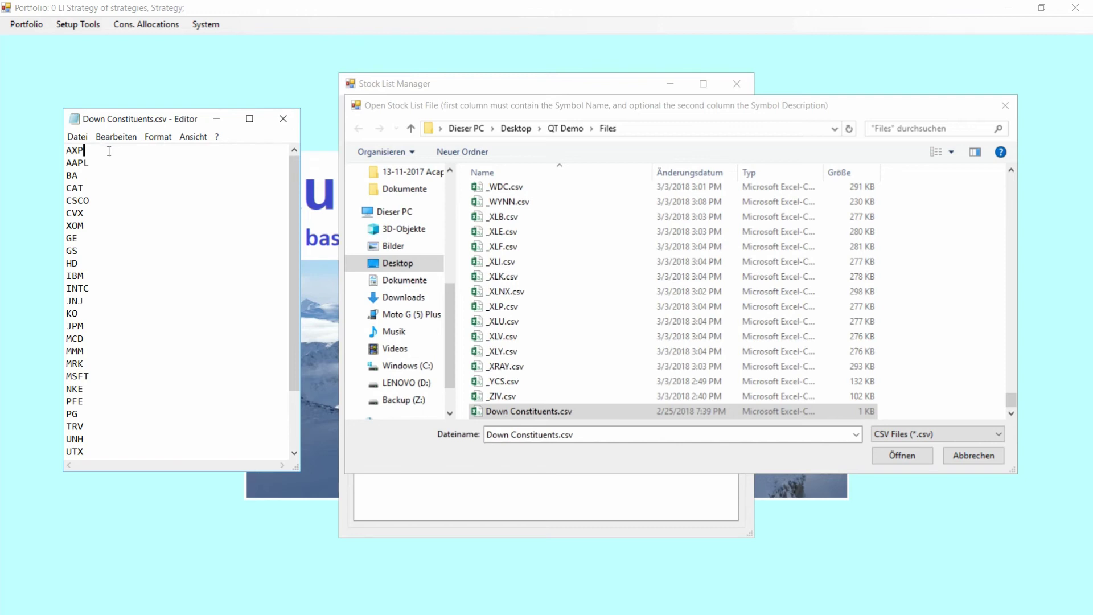
click(283, 118)
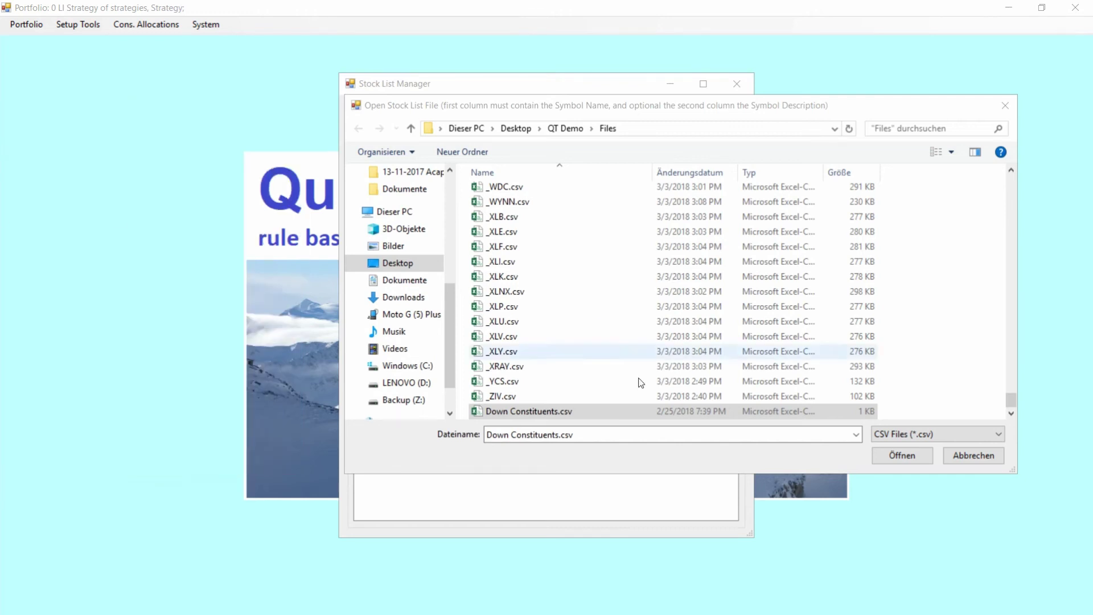
double_click(559, 411)
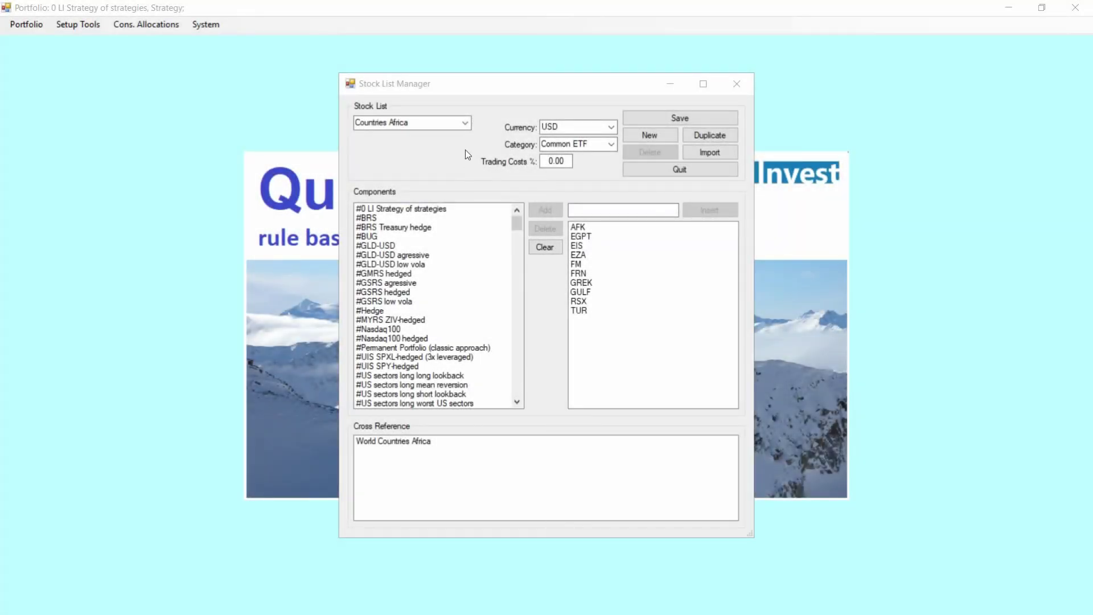
Step: Load the Dow Jones stock list, examine its imported components, and close the Stock List Manager
click(466, 123)
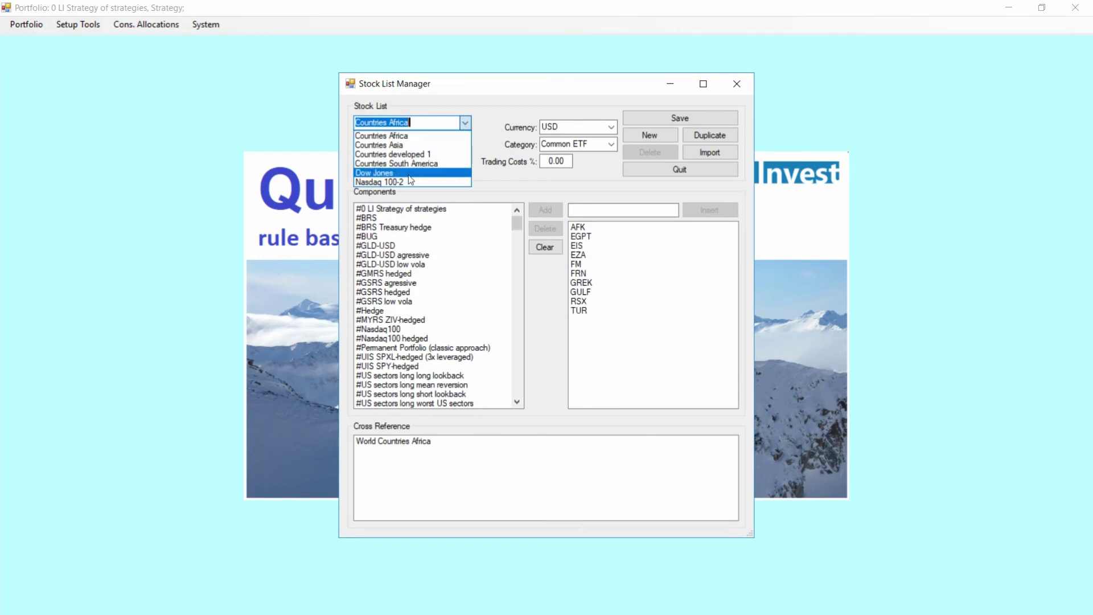
click(408, 174)
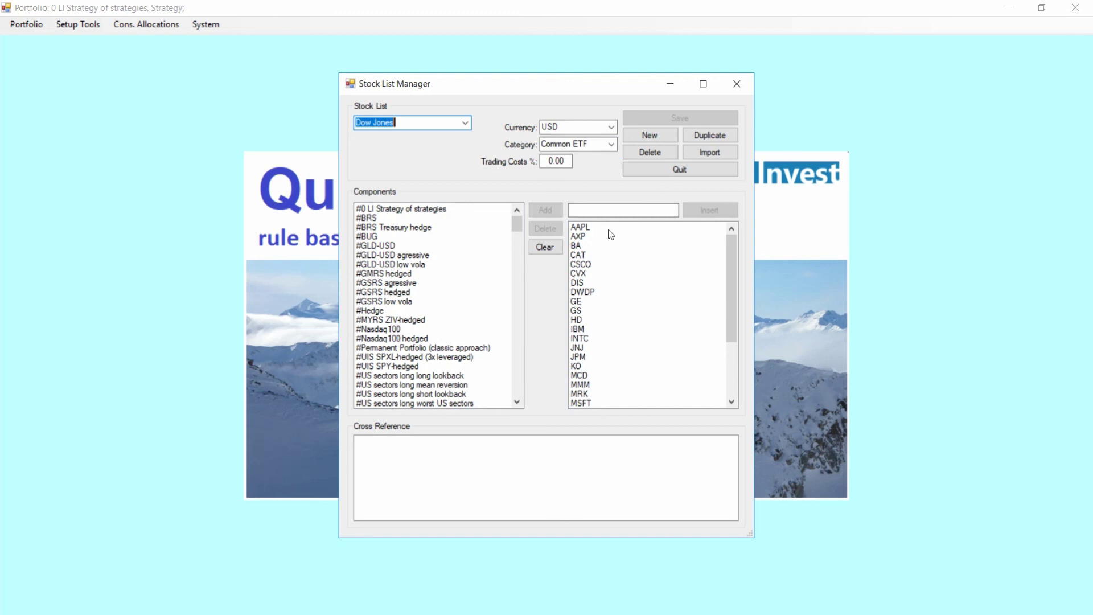
click(589, 293)
click(588, 265)
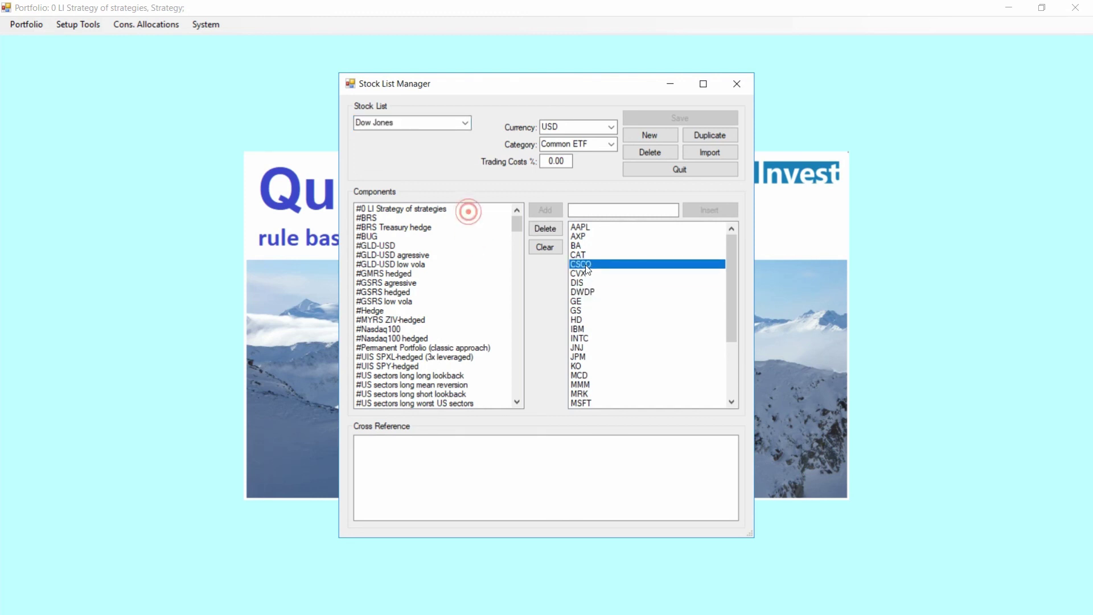
click(584, 322)
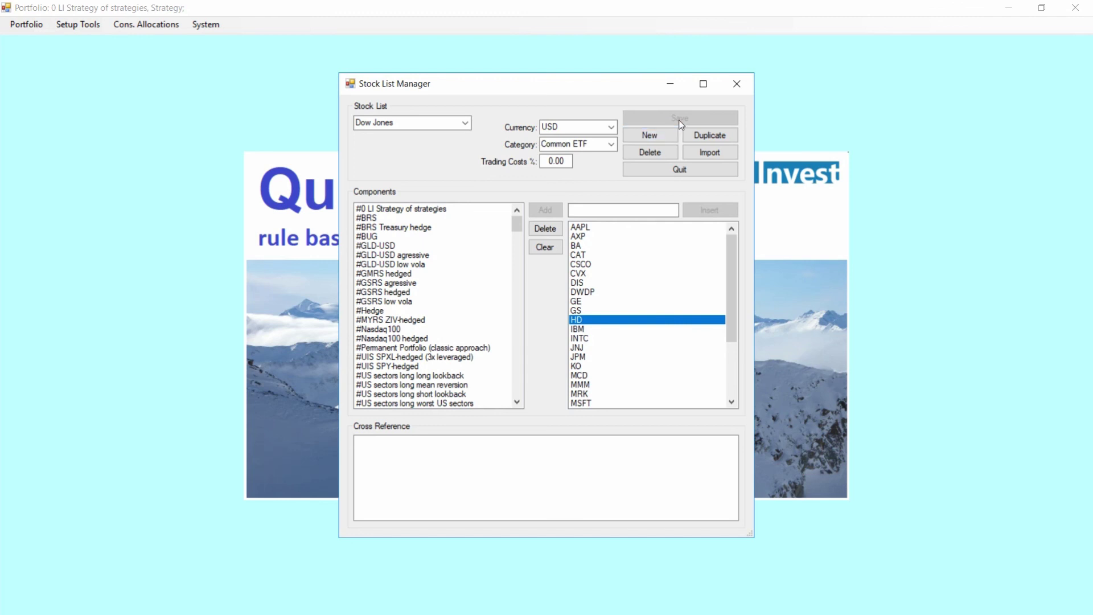
click(686, 174)
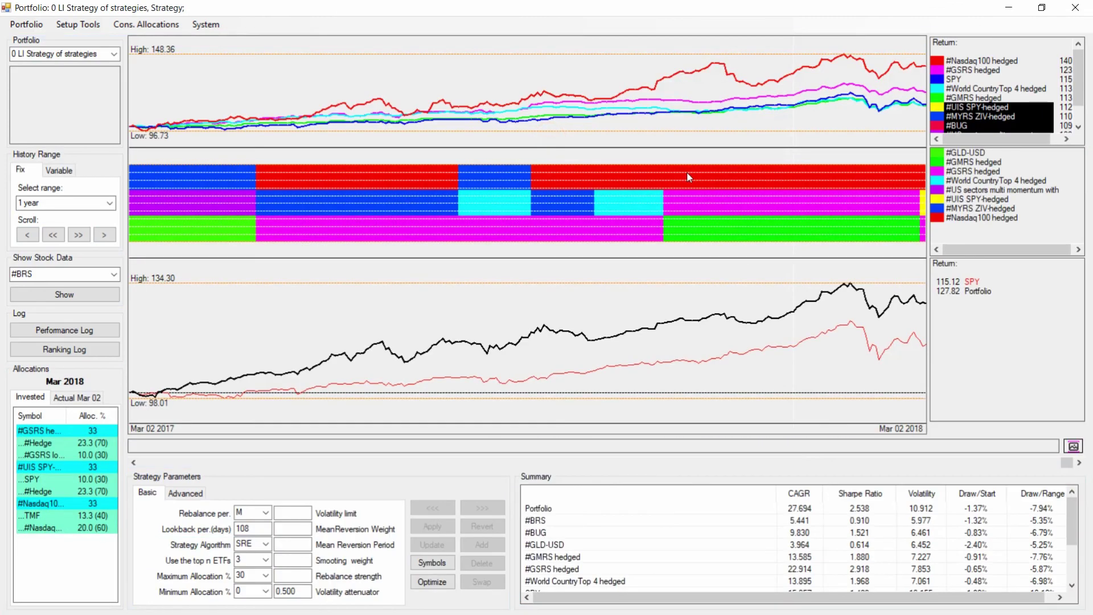